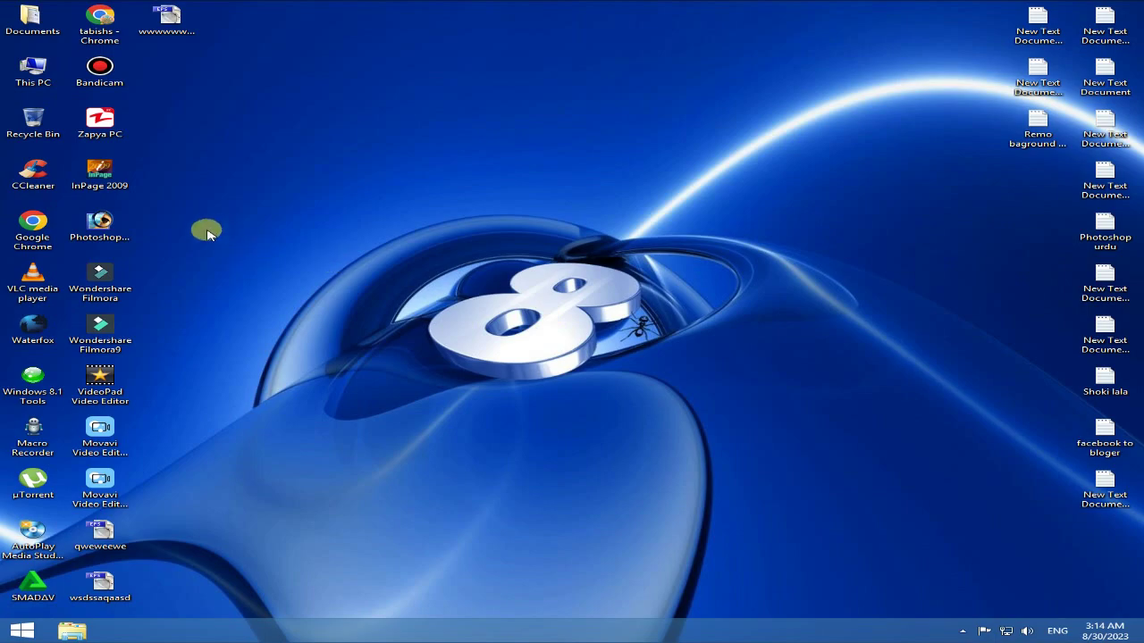
# Step: Open the Windows Temp folder by running the command temp
pyautogui.click(42, 177)
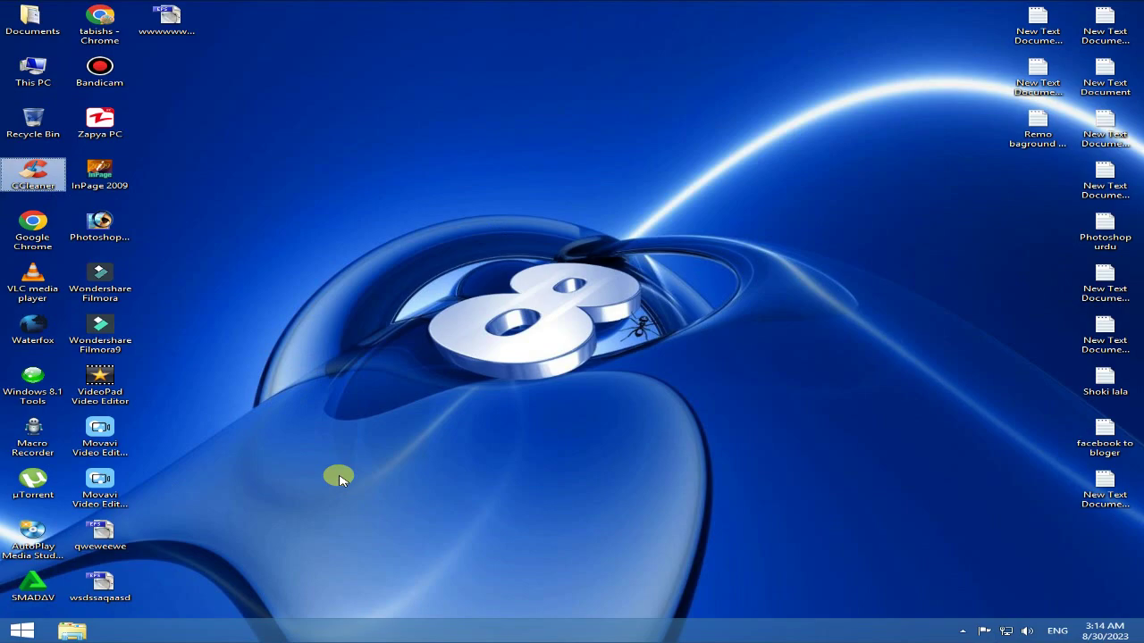
pyautogui.press('super+r')
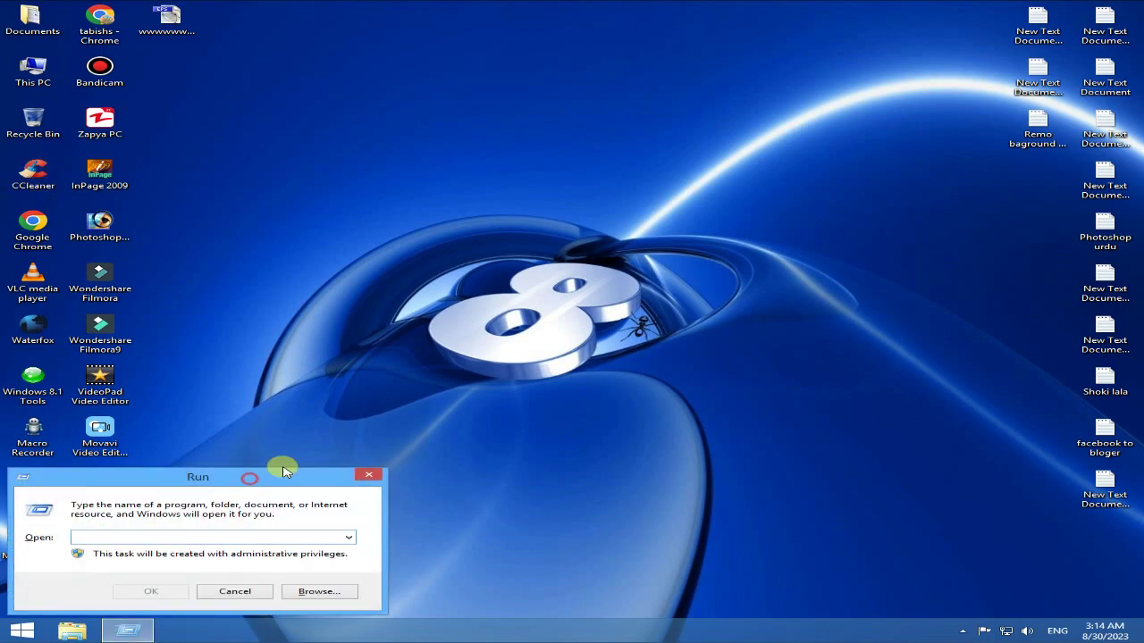
pyautogui.moveTo(279, 469); pyautogui.dragTo(646, 317)
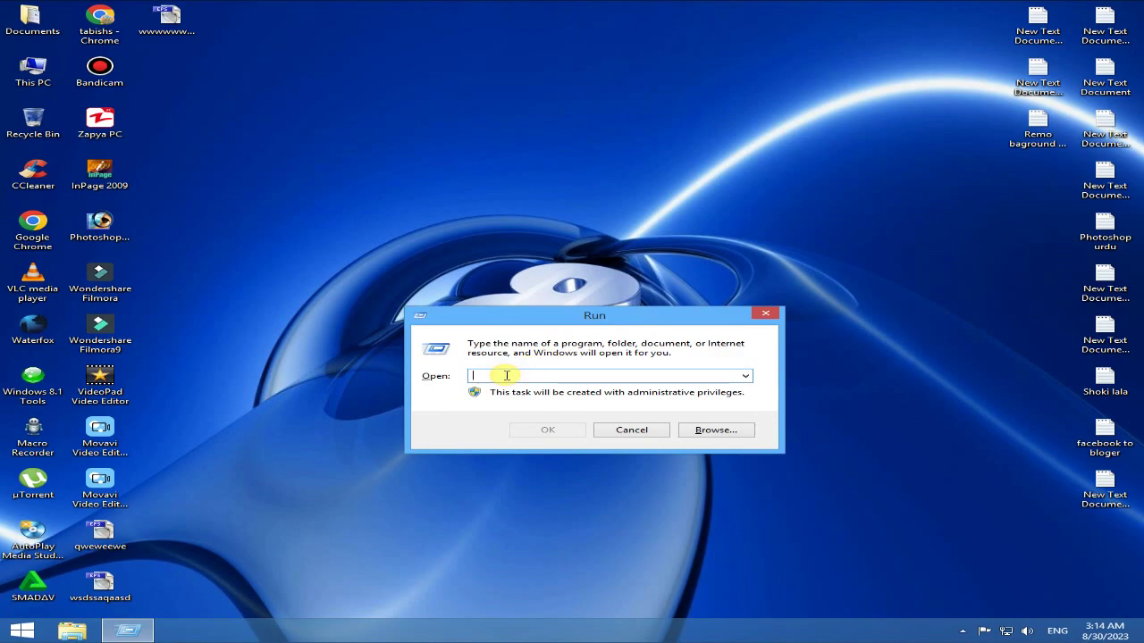
pyautogui.write('temp')
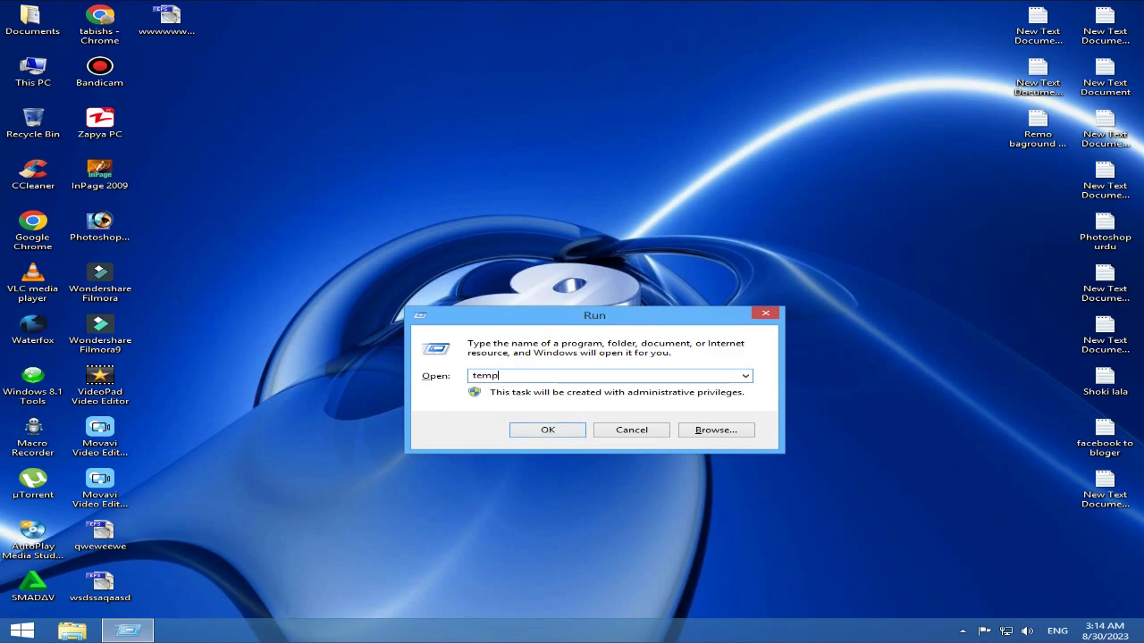
pyautogui.press('Return')
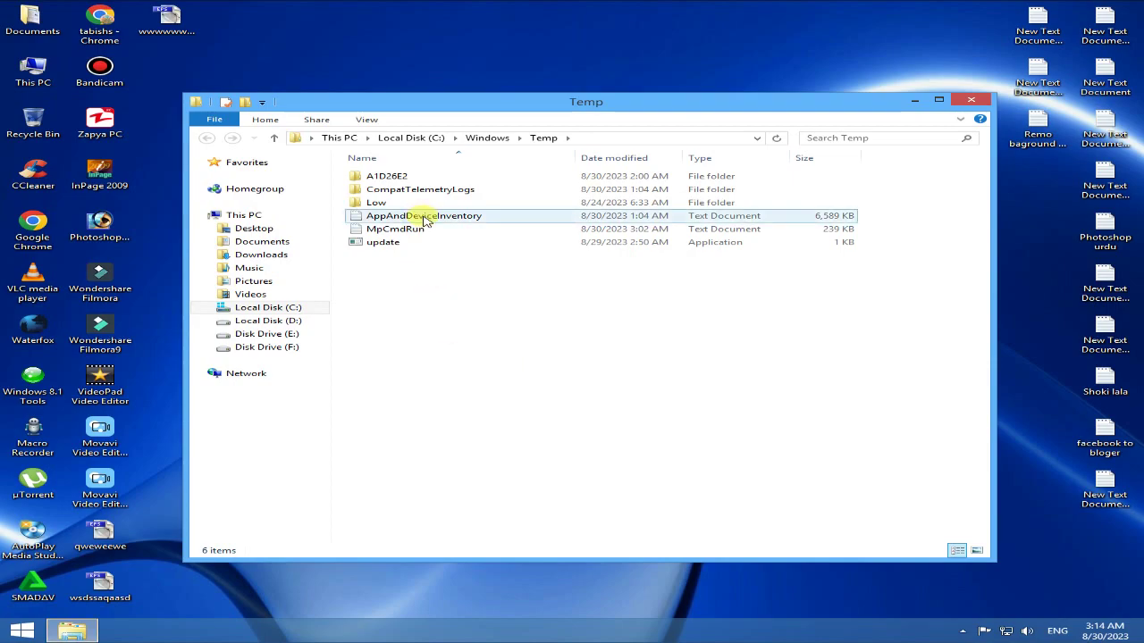
# Step: Permanently delete all items in the Windows Temp folder, retrying and then skipping the file in use, and close the folder
pyautogui.moveTo(458, 265); pyautogui.dragTo(416, 174)
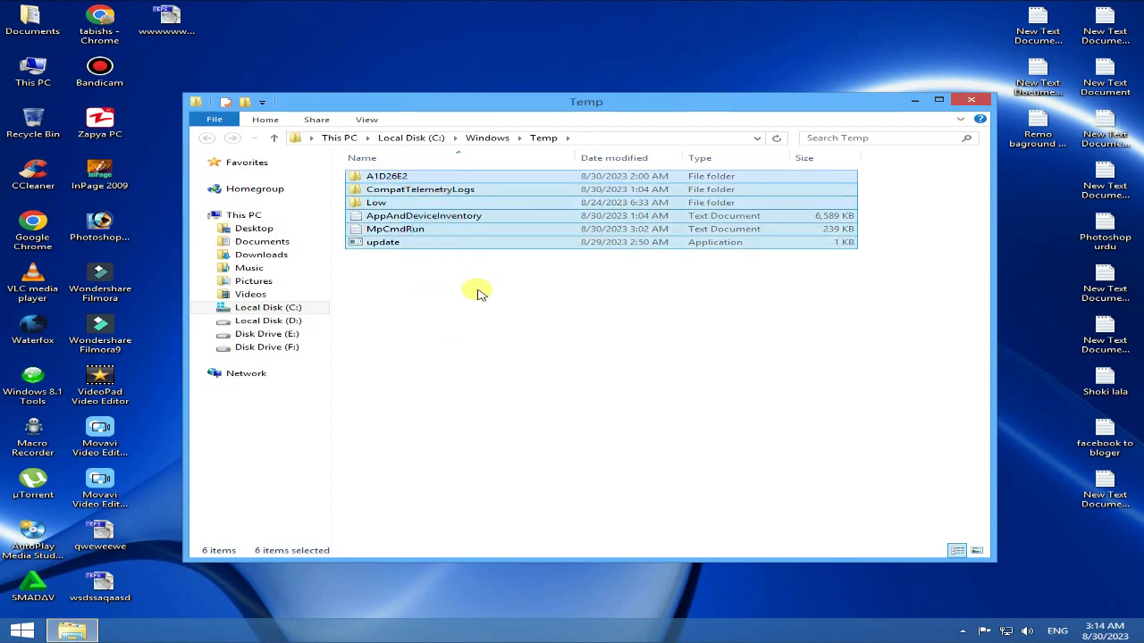
pyautogui.hotkey('shift', 'Delete')
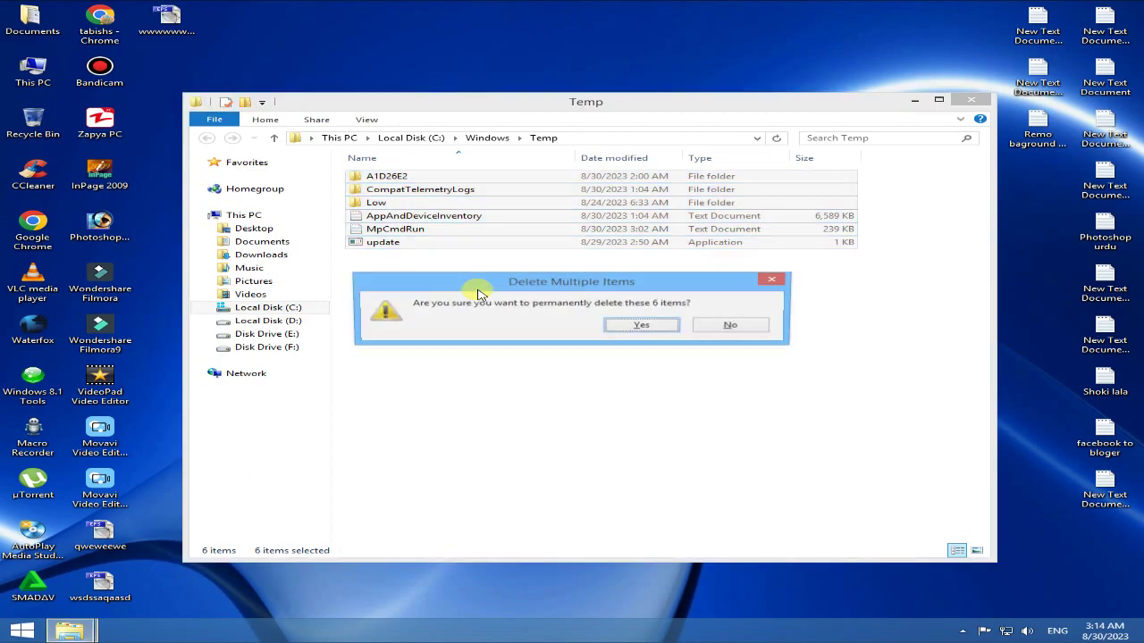
pyautogui.press('Return')
pyautogui.click(308, 272)
pyautogui.click(315, 273)
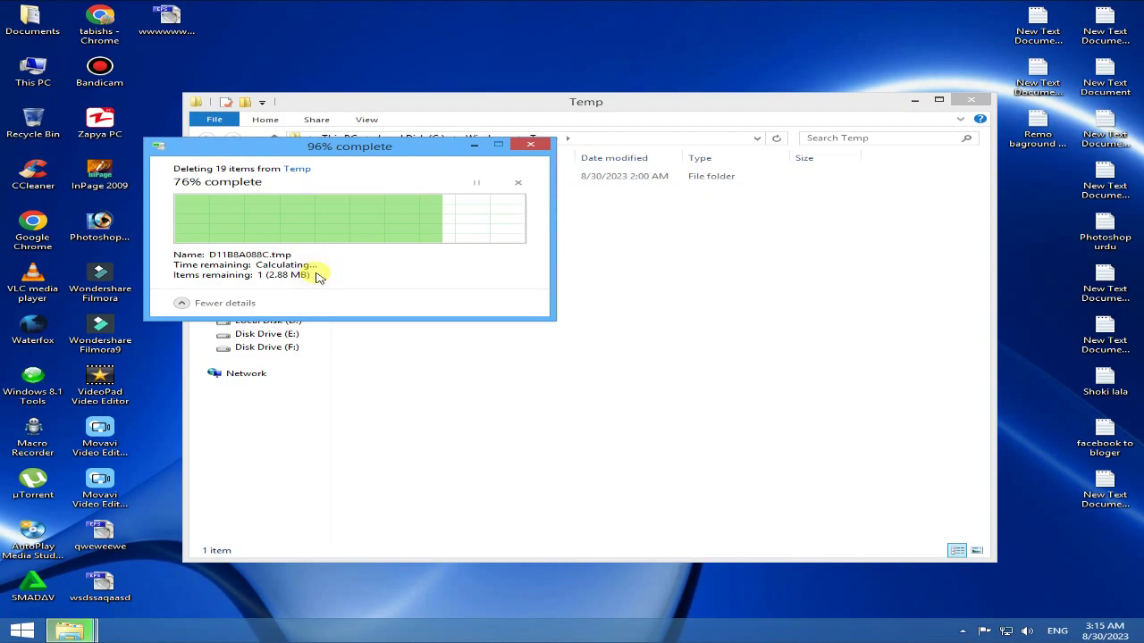
pyautogui.click(314, 273)
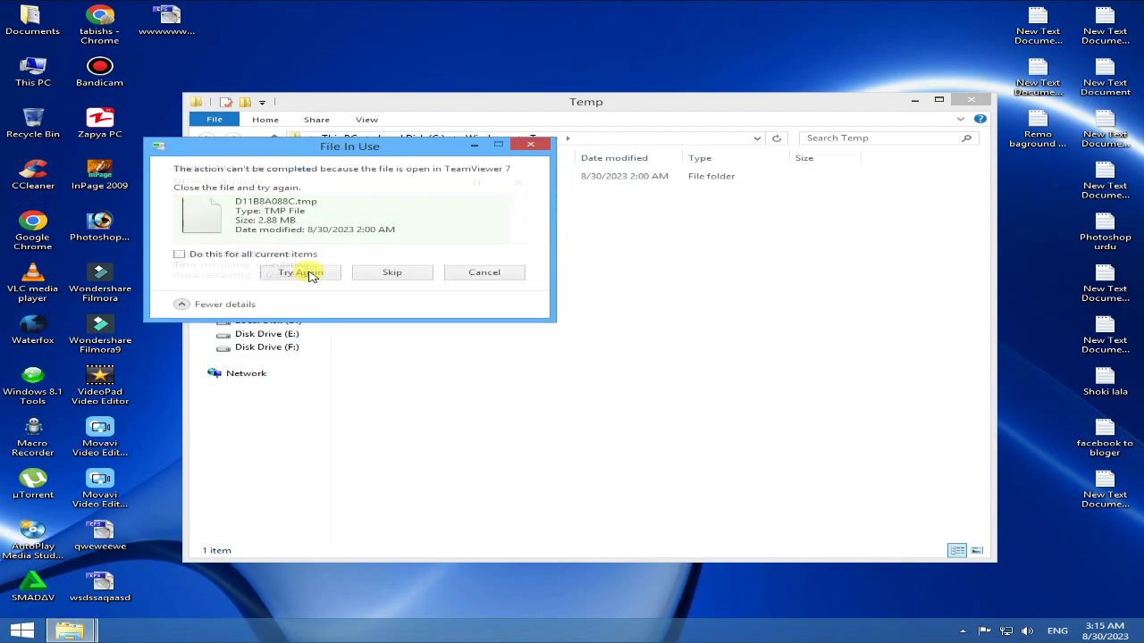
pyautogui.click(304, 271)
pyautogui.click(279, 258)
pyautogui.click(309, 273)
pyautogui.click(388, 275)
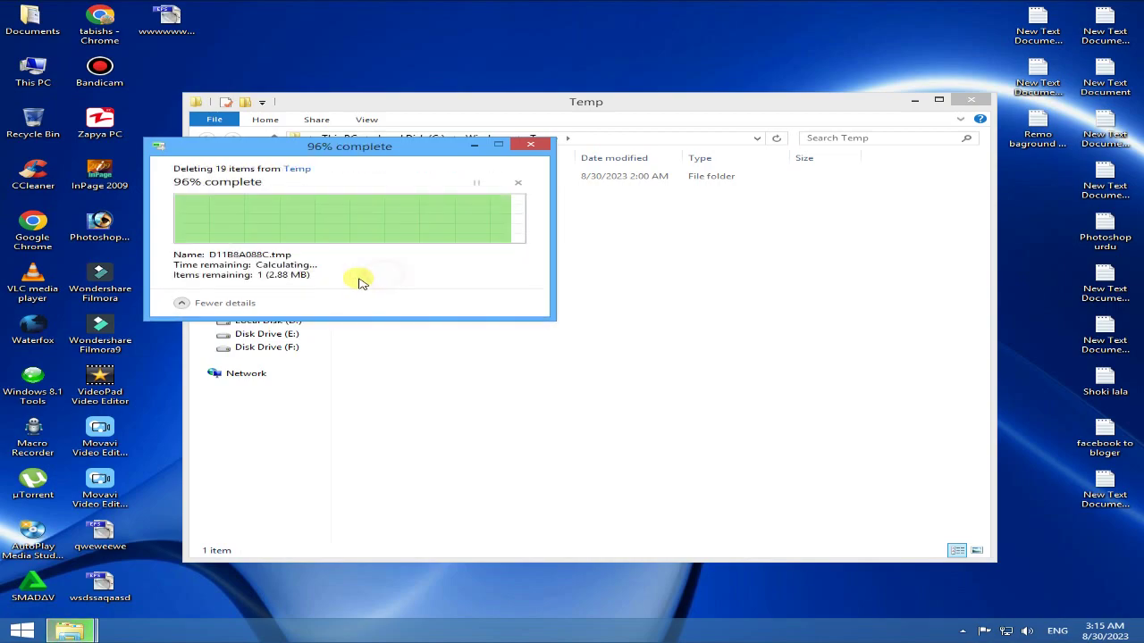
pyautogui.click(979, 103)
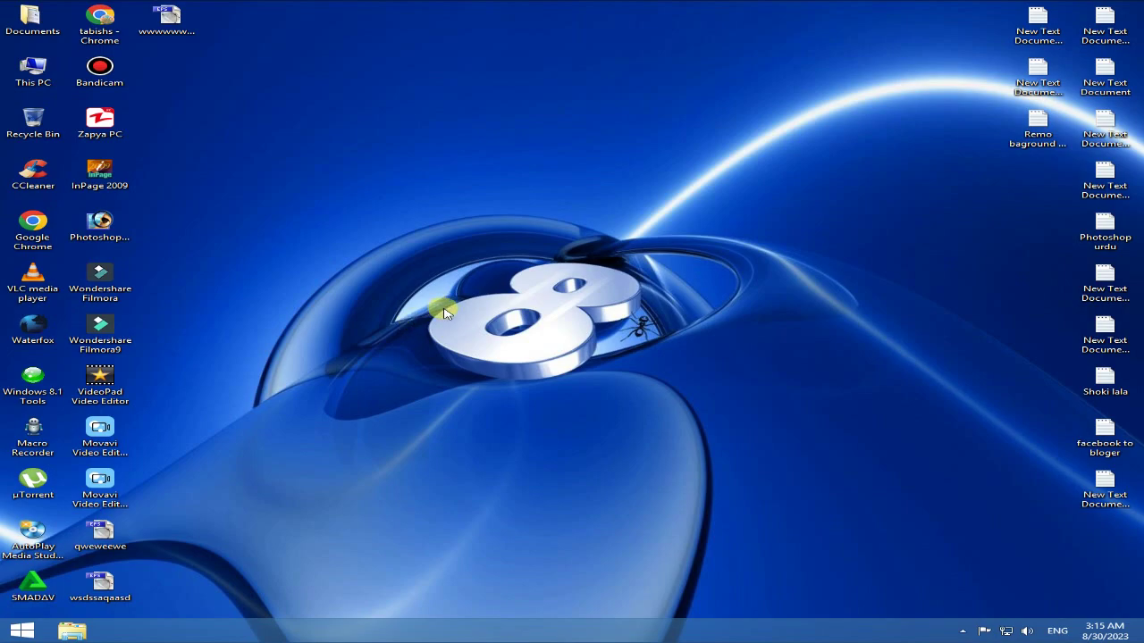
# Step: Try to open the user's temporary files folder by running %temp
pyautogui.press('super+r')
pyautogui.moveTo(238, 478); pyautogui.dragTo(669, 293)
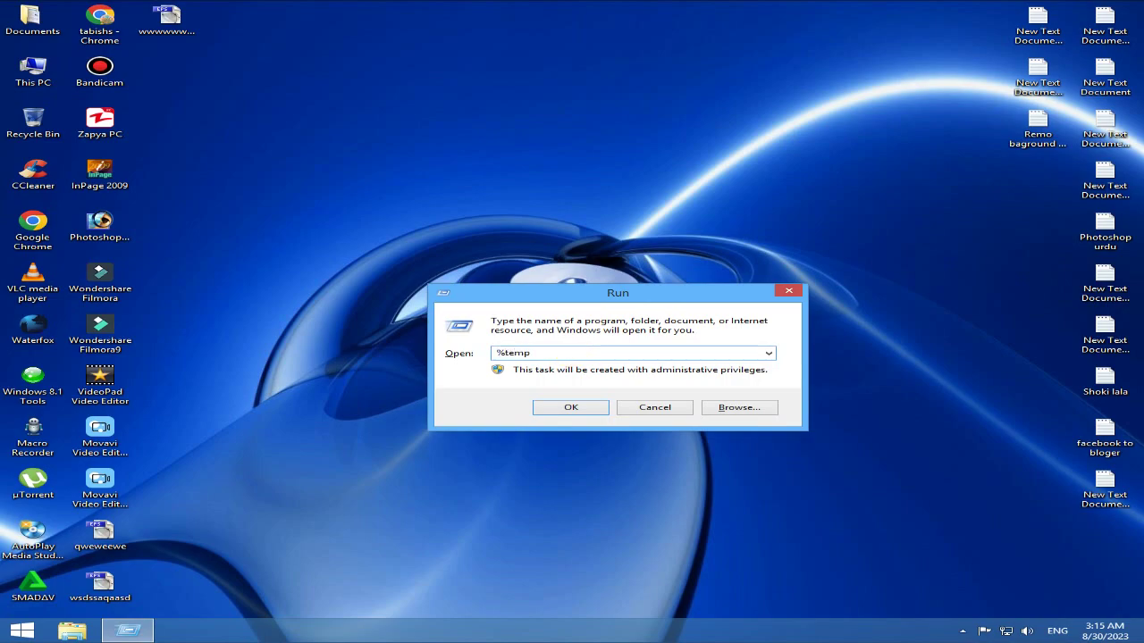
pyautogui.press('Return')
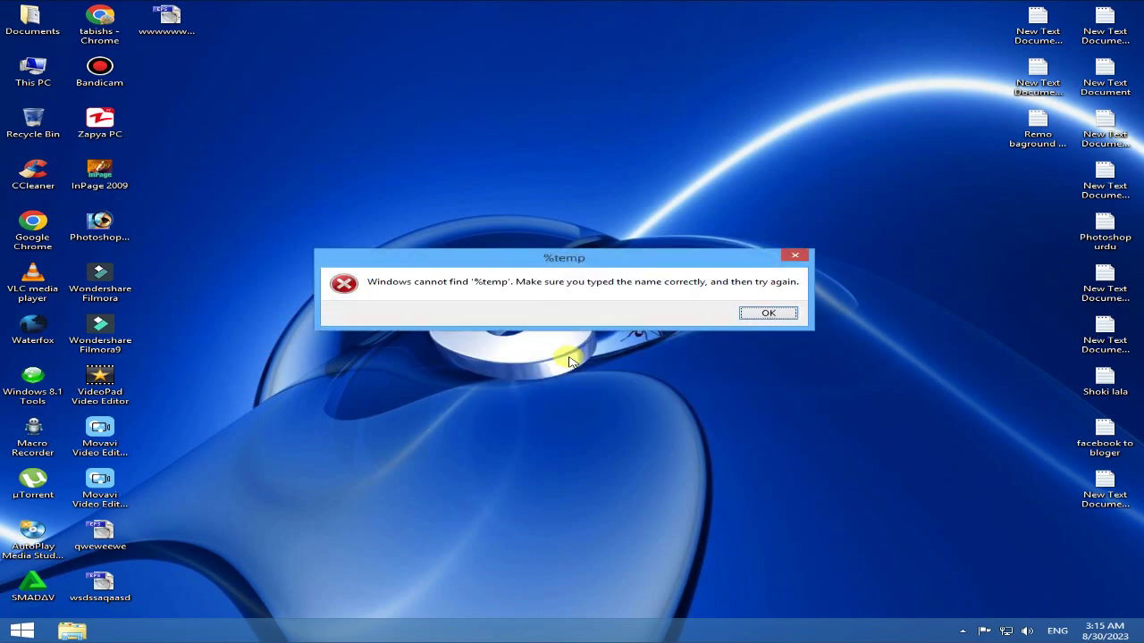
pyautogui.click(767, 313)
# Step: Open the user's temporary files folder by running the command %temp%
pyautogui.click(465, 360)
pyautogui.write('%temp')
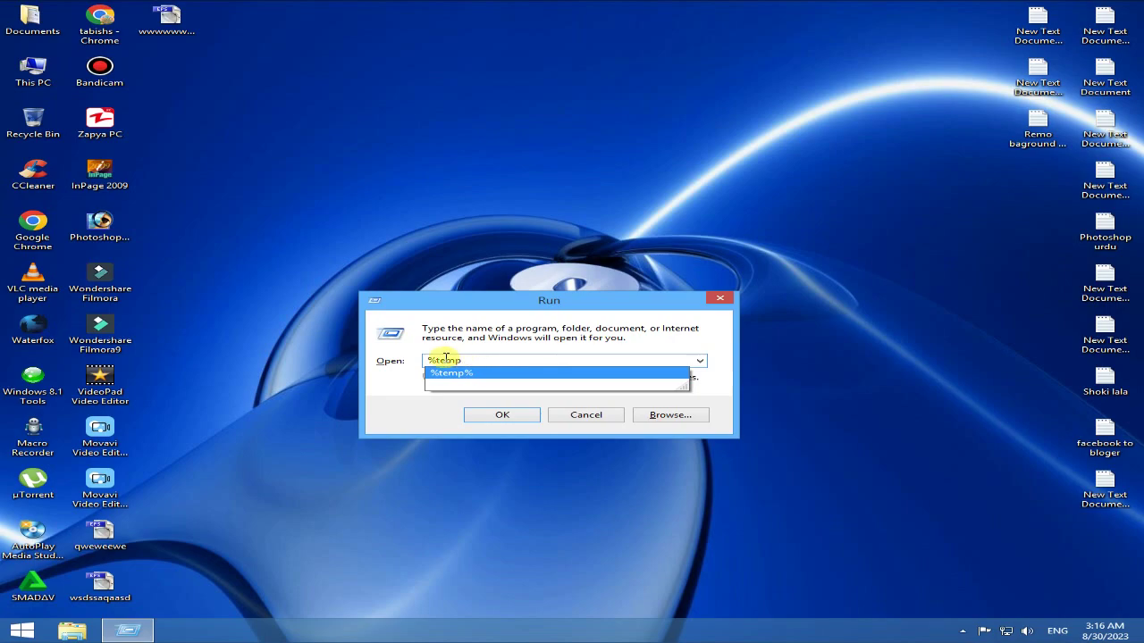
pyautogui.click(465, 359)
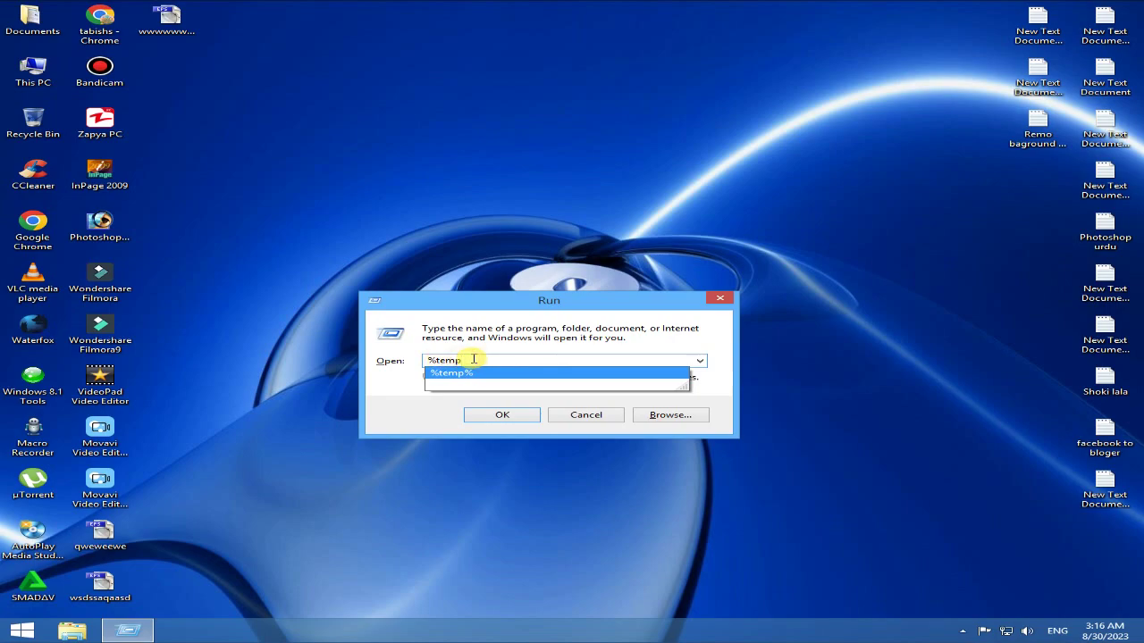
pyautogui.write('%')
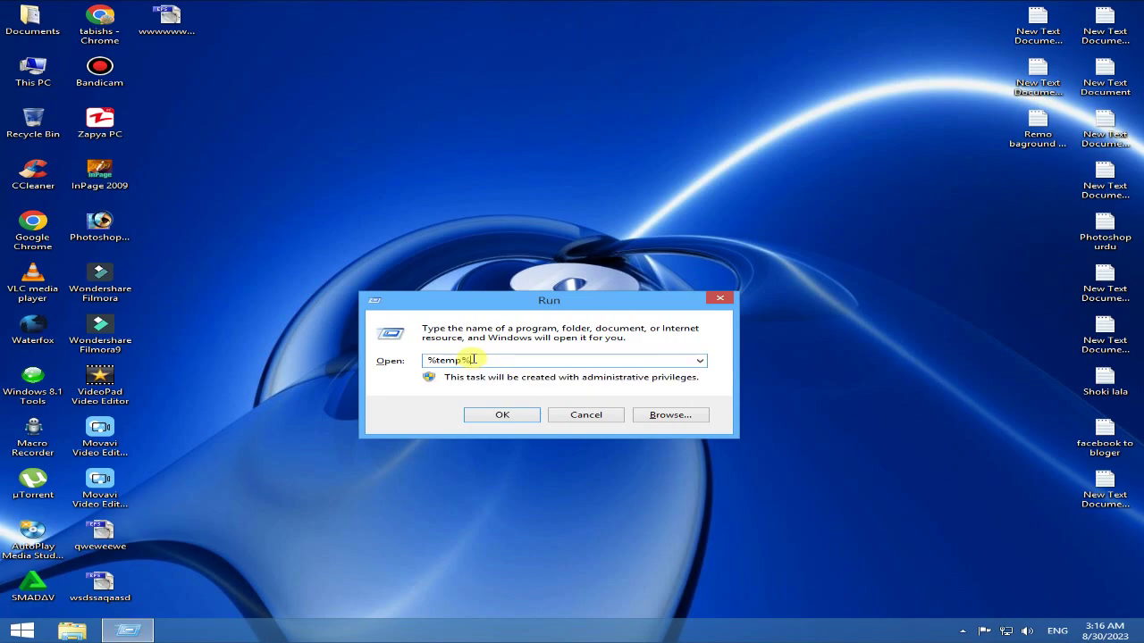
pyautogui.click(510, 415)
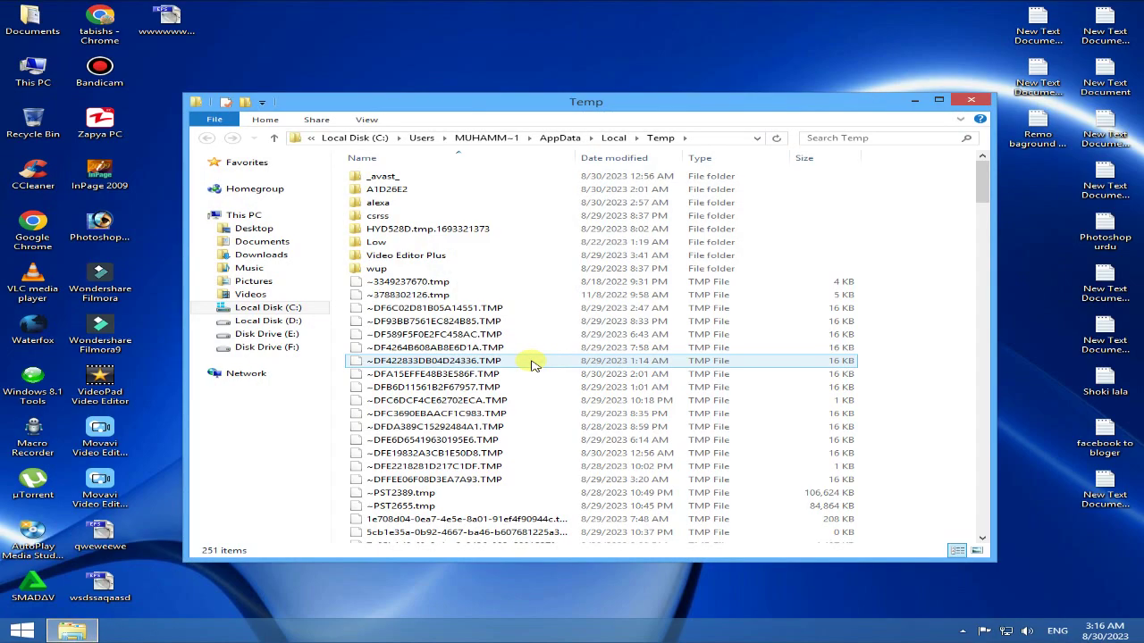
# Step: Permanently delete everything in the user's Temp folder, skipping files in use and the system file cloudnet.exe, and close the folder
pyautogui.click(386, 176)
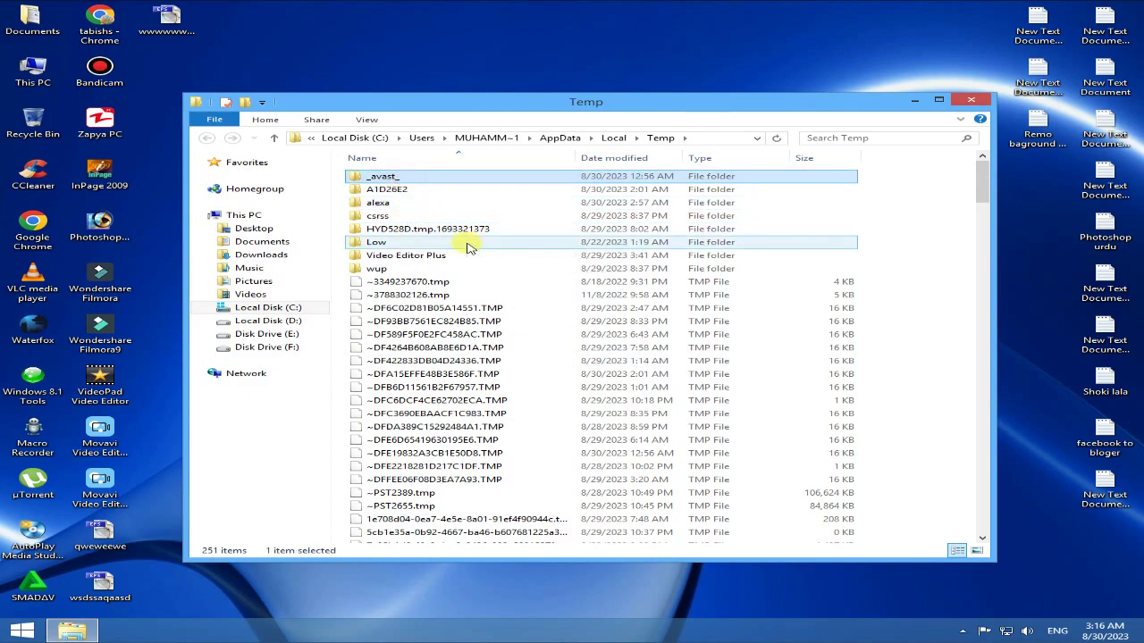
pyautogui.hotkey('ctrl', 'a')
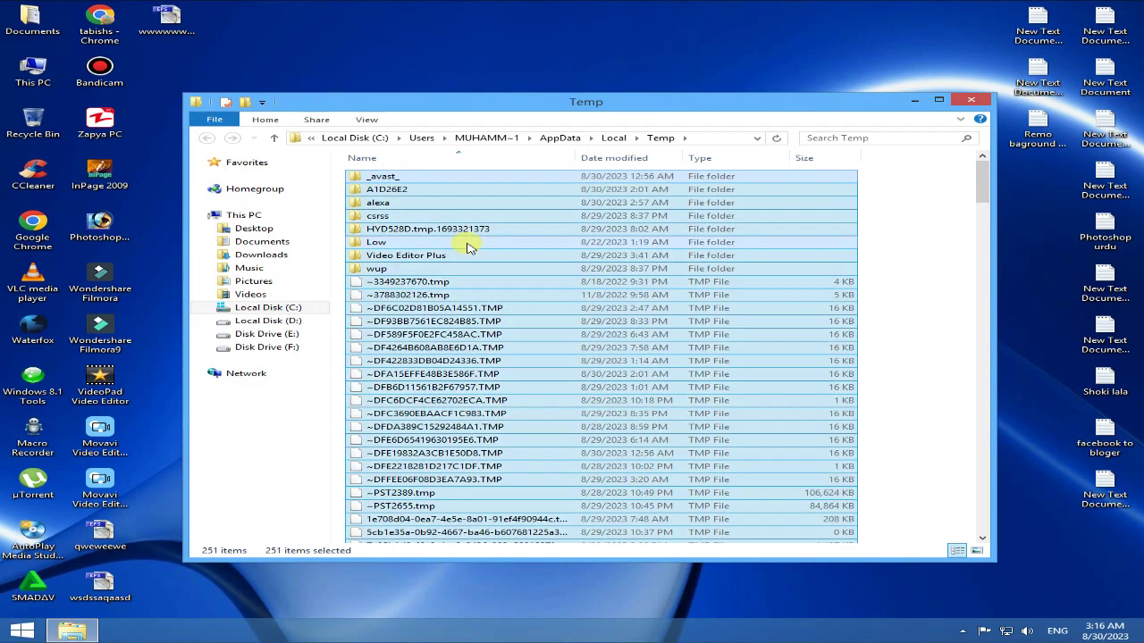
pyautogui.hotkey('shift', 'Delete')
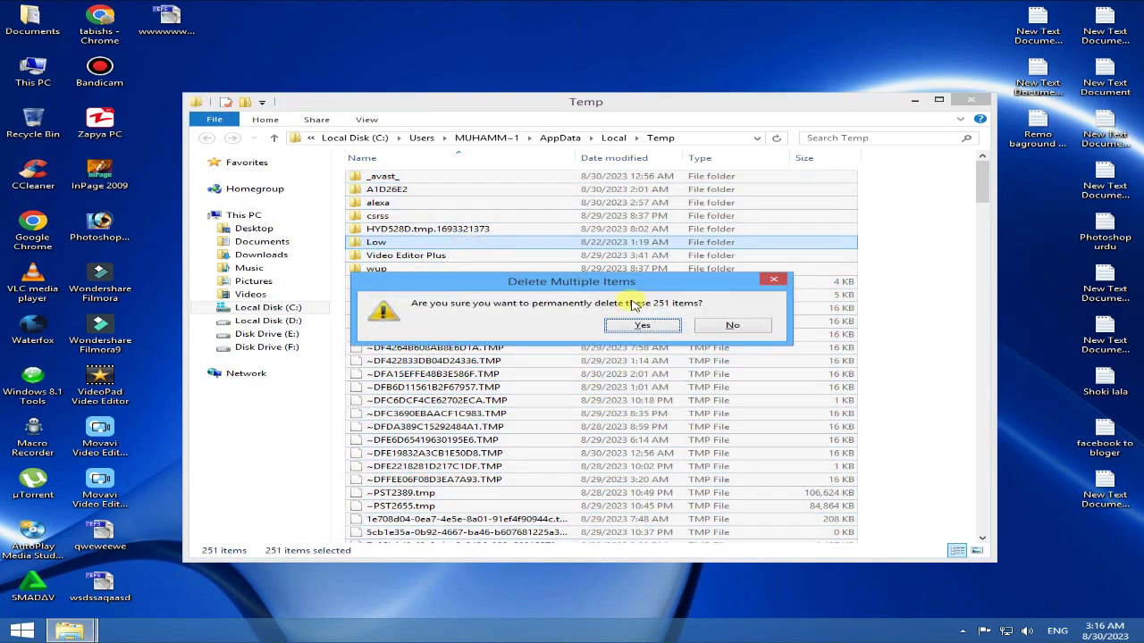
pyautogui.click(661, 326)
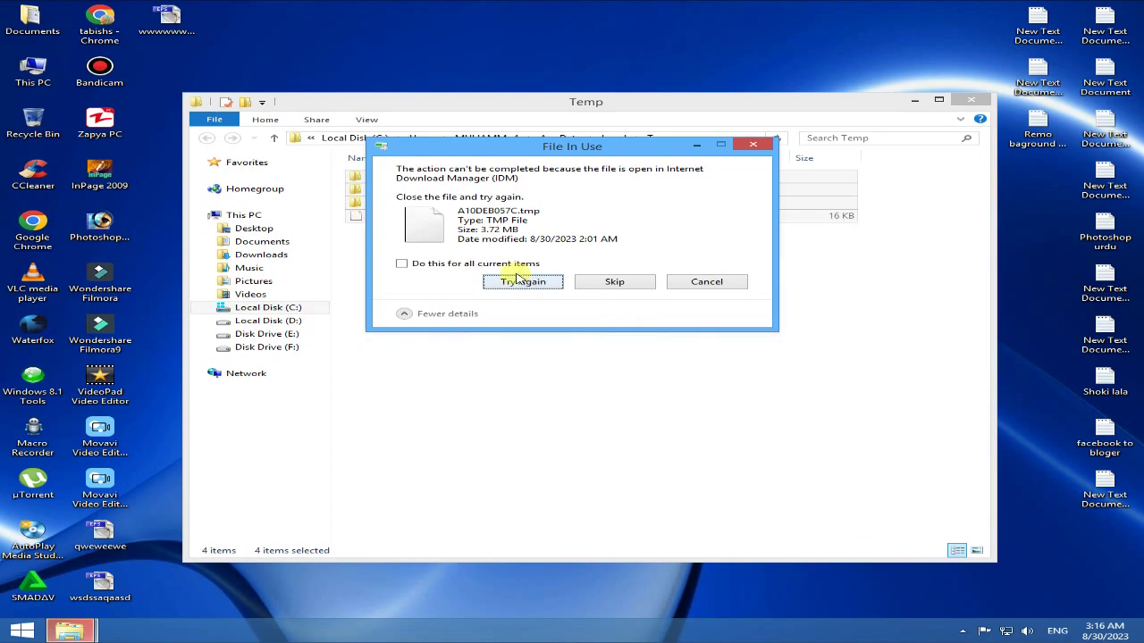
pyautogui.click(615, 282)
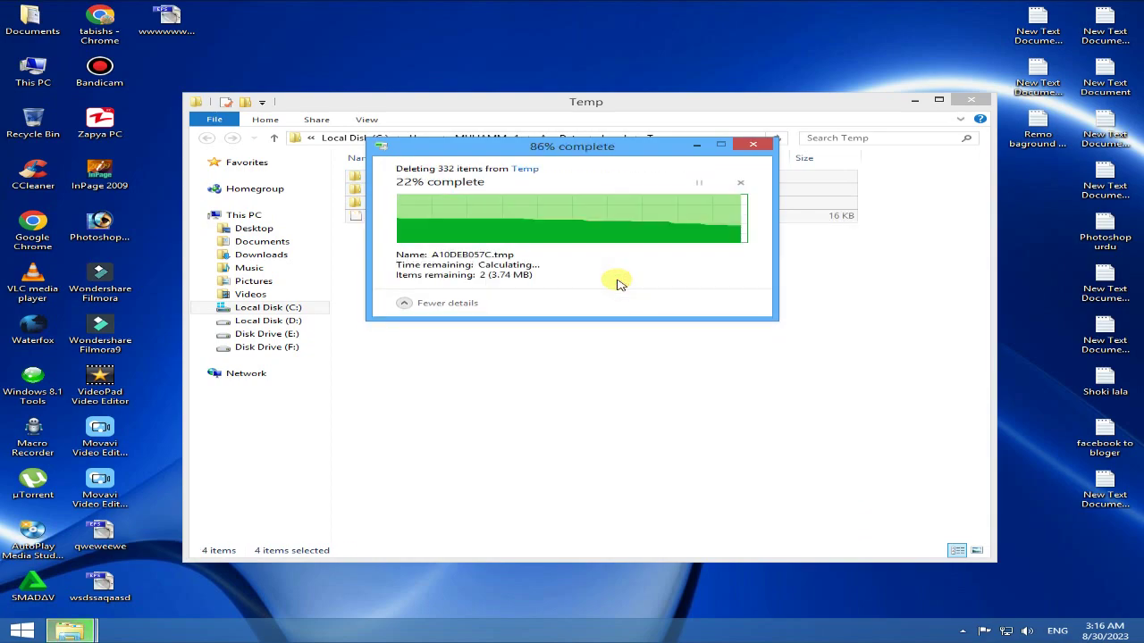
pyautogui.click(615, 281)
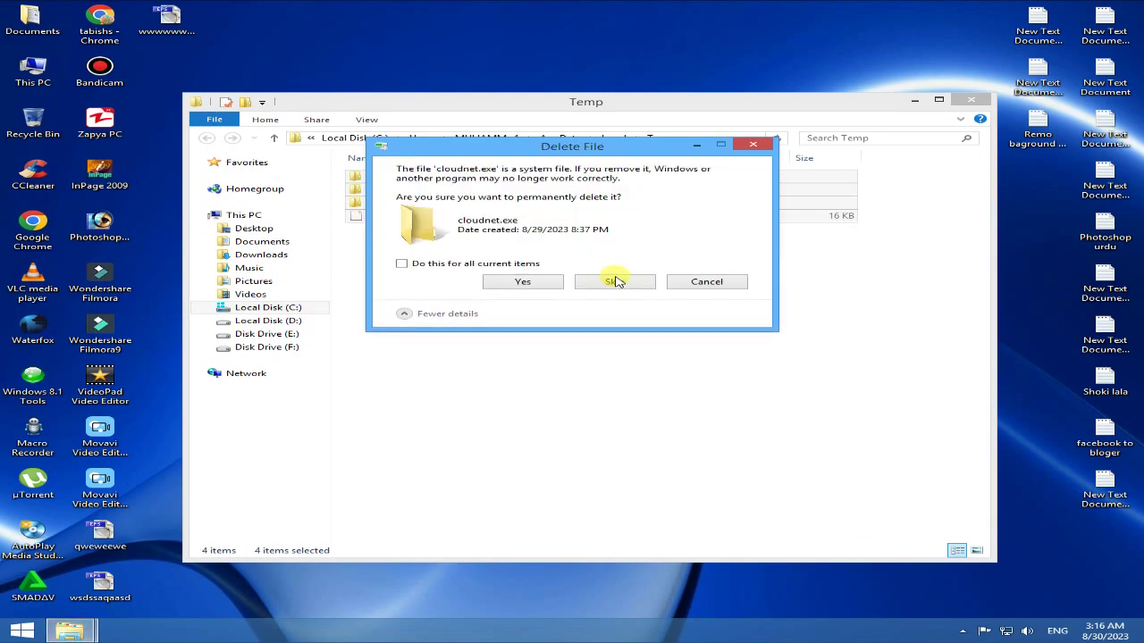
pyautogui.click(615, 281)
pyautogui.click(468, 263)
pyautogui.click(628, 281)
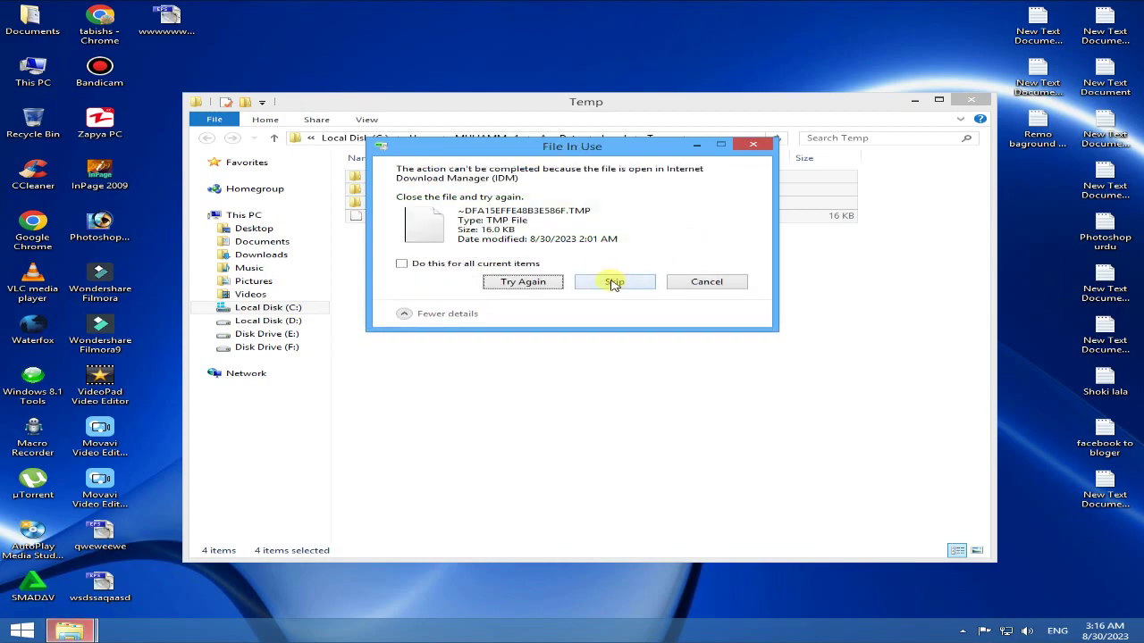
pyautogui.click(626, 287)
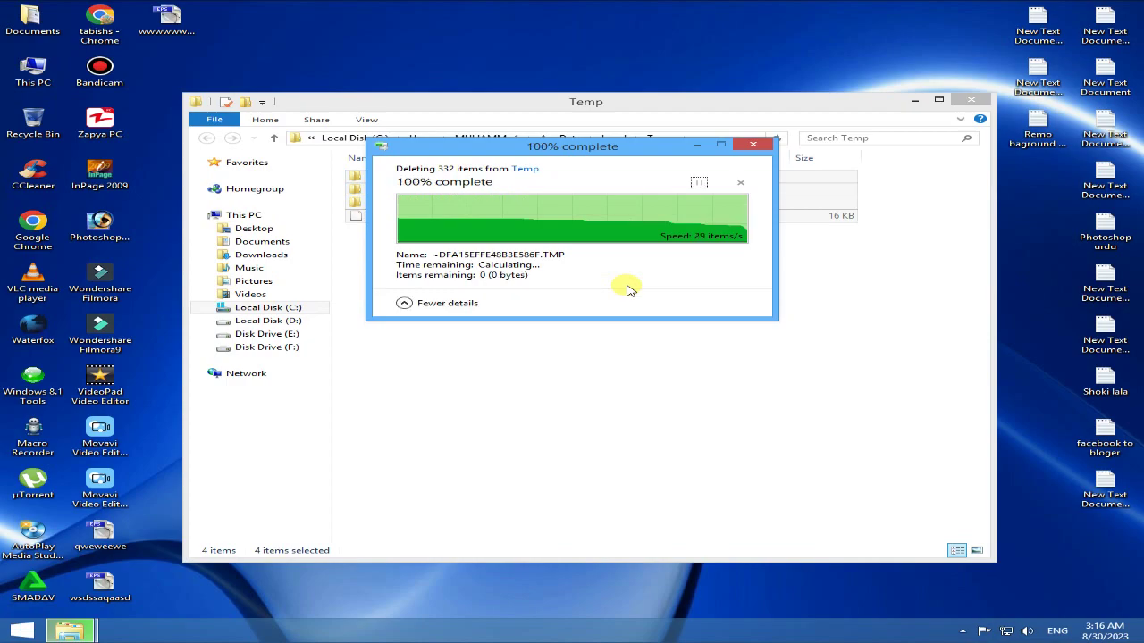
pyautogui.click(971, 99)
# Step: Refresh the desktop repeatedly
pyautogui.rightClick(469, 181)
pyautogui.click(513, 259)
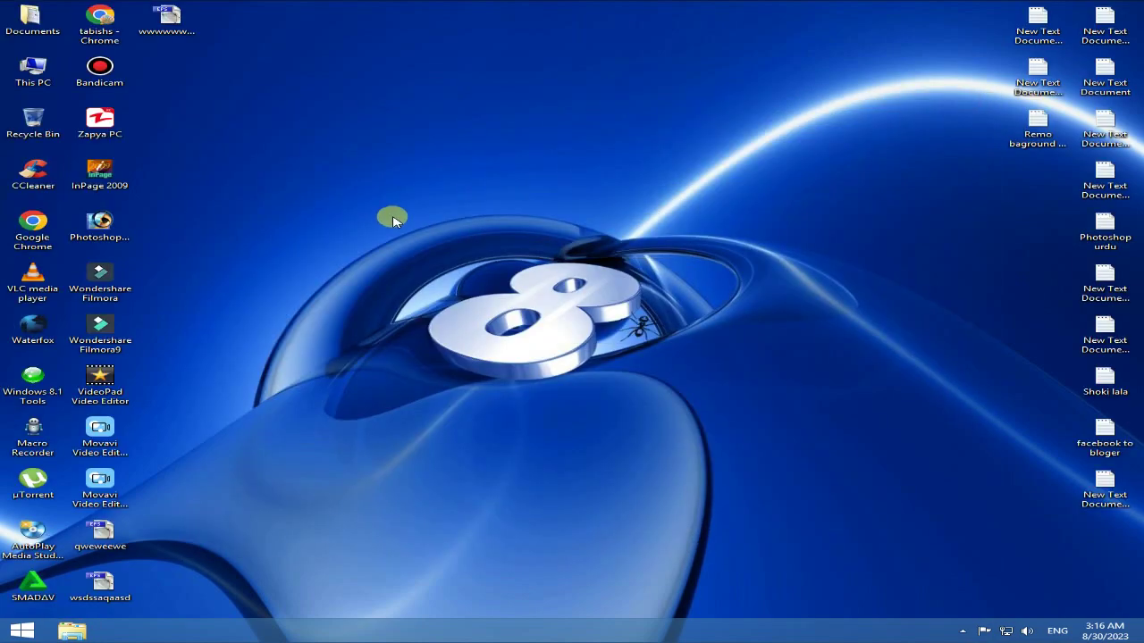
pyautogui.rightClick(393, 220)
pyautogui.click(460, 284)
pyautogui.rightClick(408, 223)
pyautogui.click(458, 289)
pyautogui.rightClick(441, 227)
pyautogui.click(499, 289)
pyautogui.rightClick(438, 200)
pyautogui.click(509, 264)
pyautogui.rightClick(426, 204)
pyautogui.click(498, 263)
pyautogui.rightClick(444, 212)
pyautogui.click(521, 286)
pyautogui.rightClick(411, 194)
pyautogui.click(485, 258)
pyautogui.rightClick(409, 190)
pyautogui.click(483, 257)
pyautogui.rightClick(421, 203)
pyautogui.click(500, 268)
# Step: Launch CCleaner and postpone its product update
pyautogui.click(33, 175)
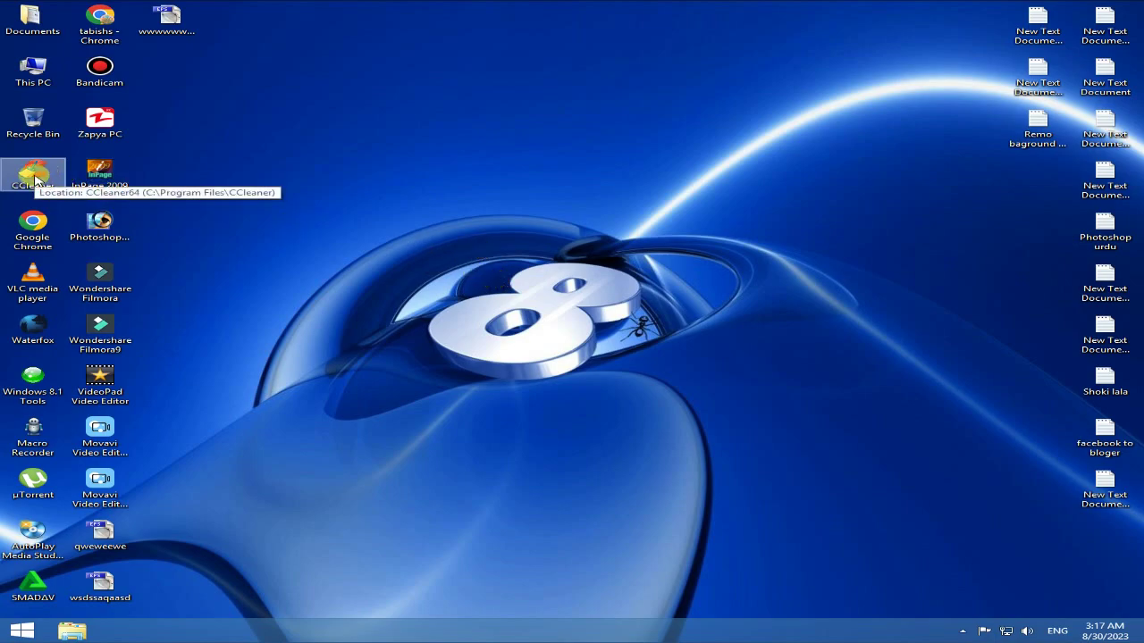
pyautogui.doubleClick(32, 175)
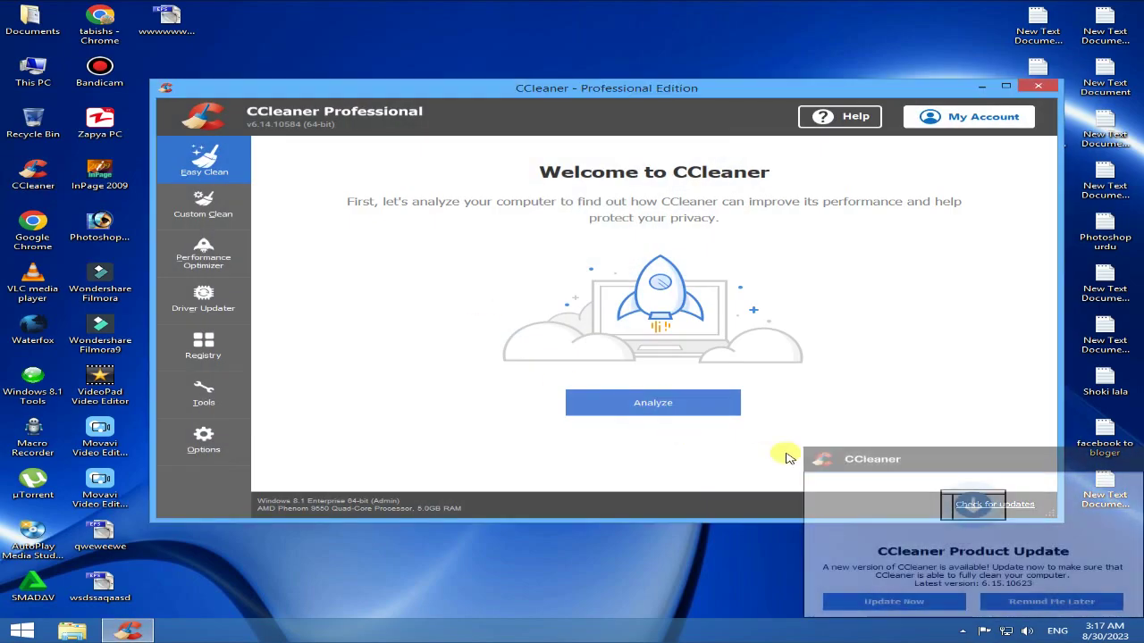
pyautogui.click(1054, 605)
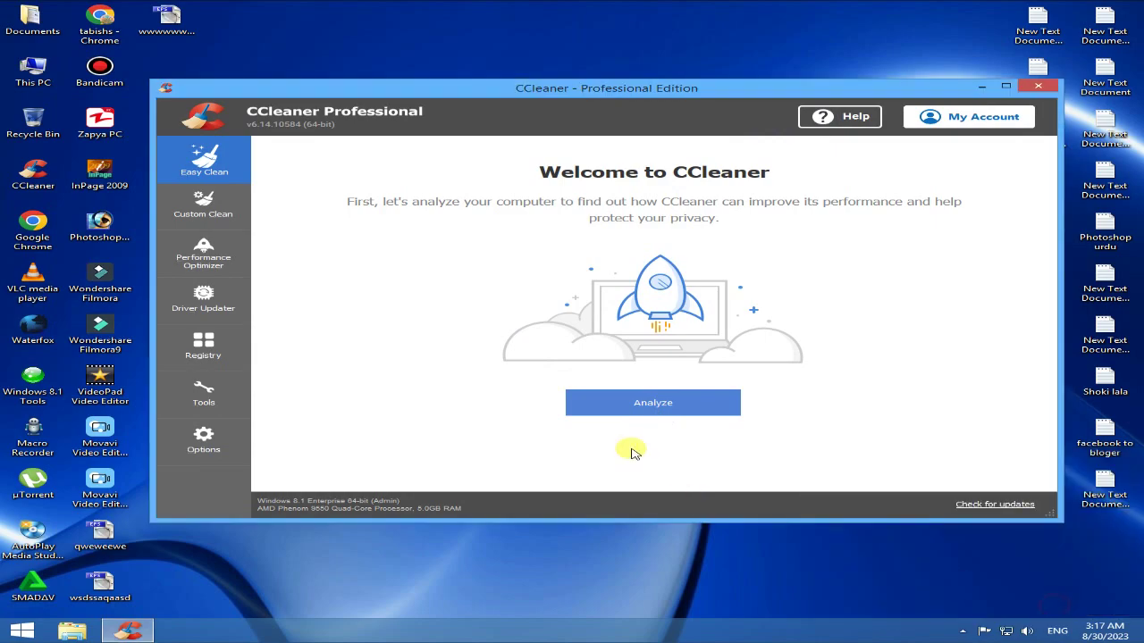
# Step: Analyze the computer with Easy Clean, clean all trackers and junk found, and close CCleaner
pyautogui.click(657, 407)
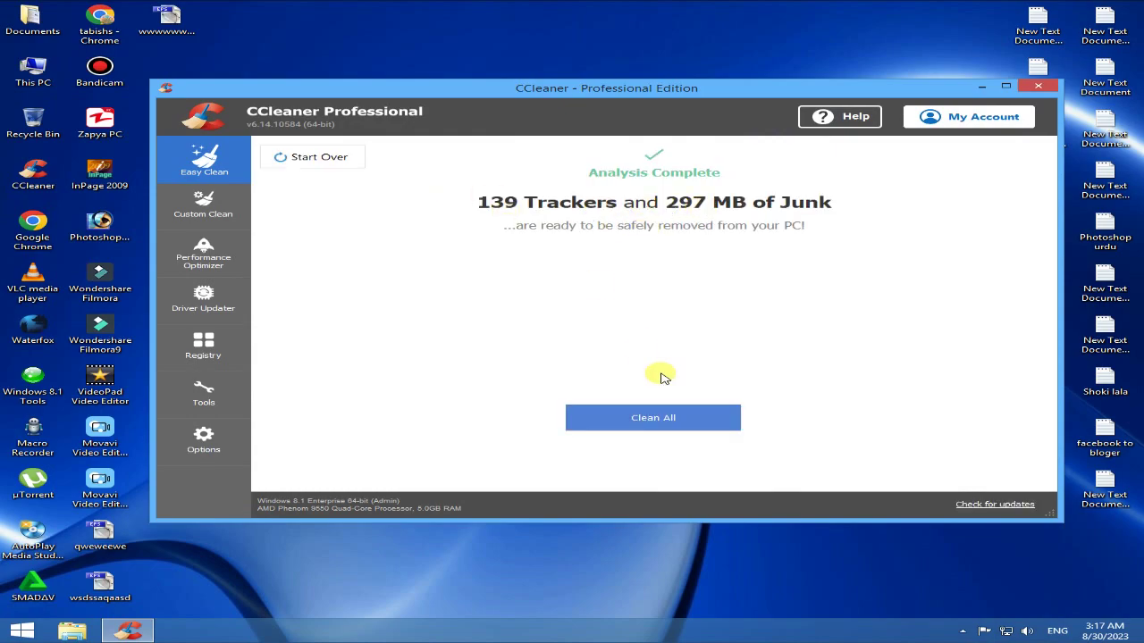
pyautogui.click(653, 420)
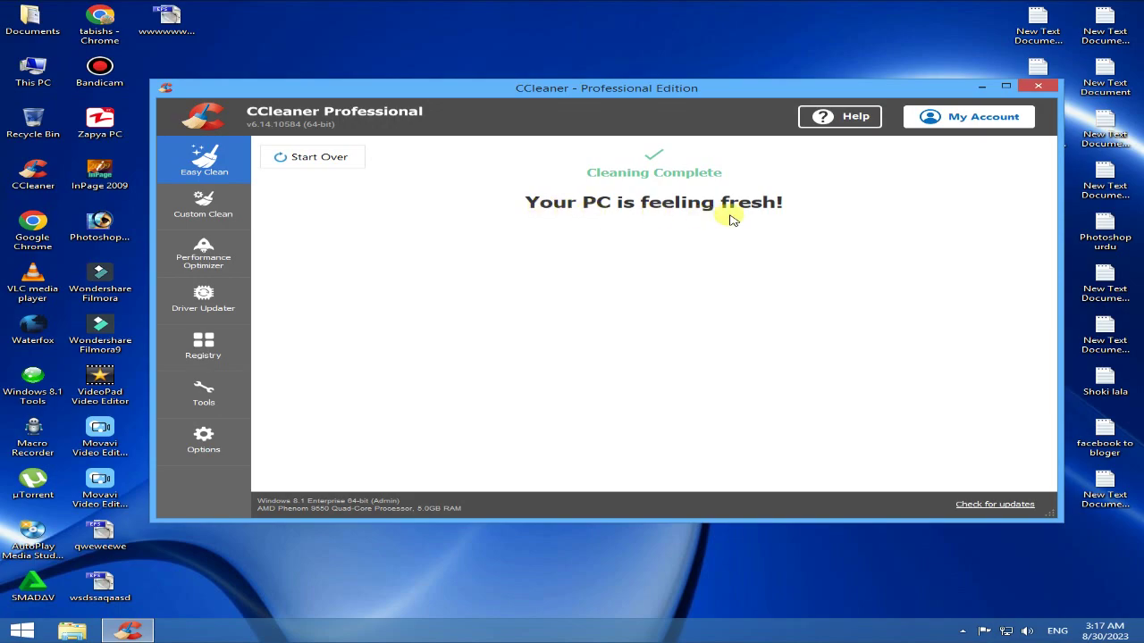
pyautogui.click(1038, 85)
pyautogui.rightClick(372, 131)
pyautogui.click(463, 199)
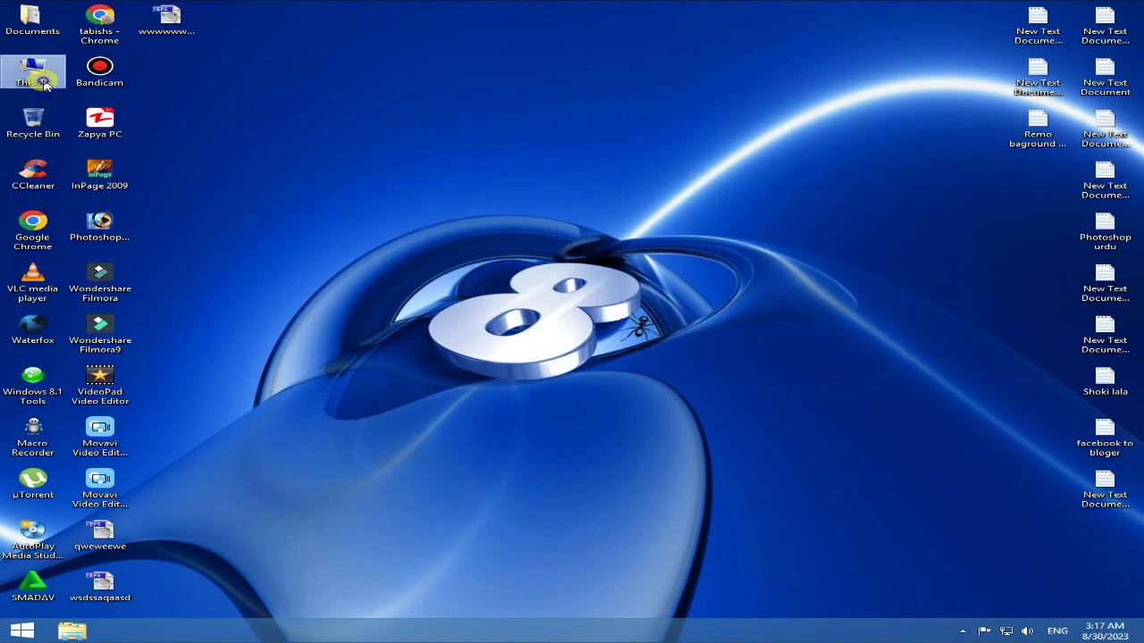
# Step: Open the advanced system settings from the properties of This PC
pyautogui.rightClick(44, 84)
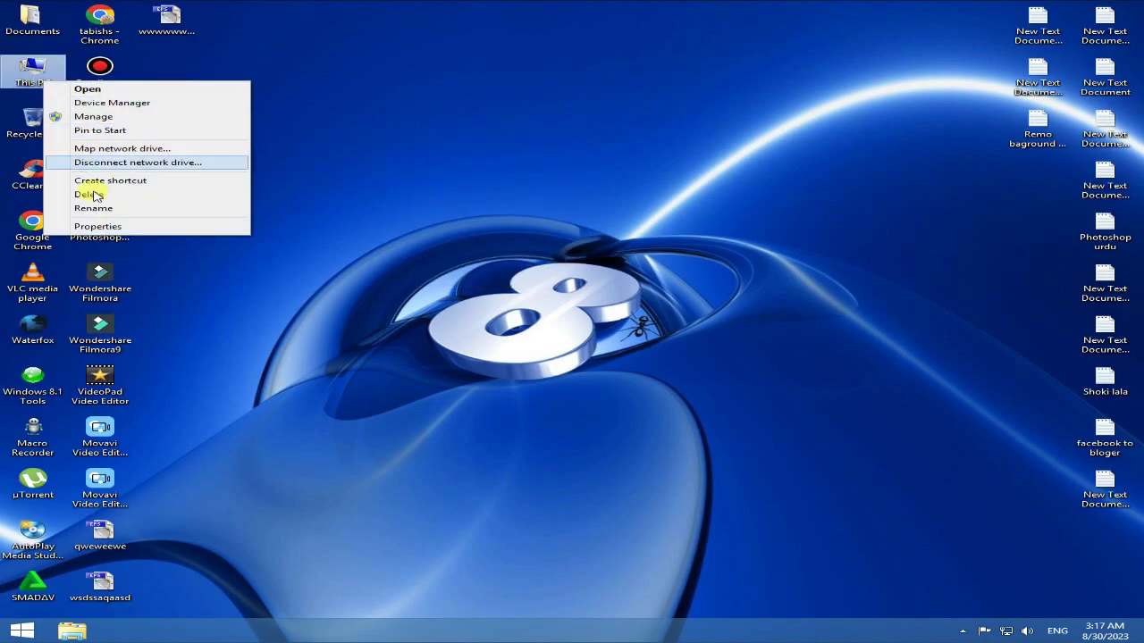
pyautogui.click(138, 229)
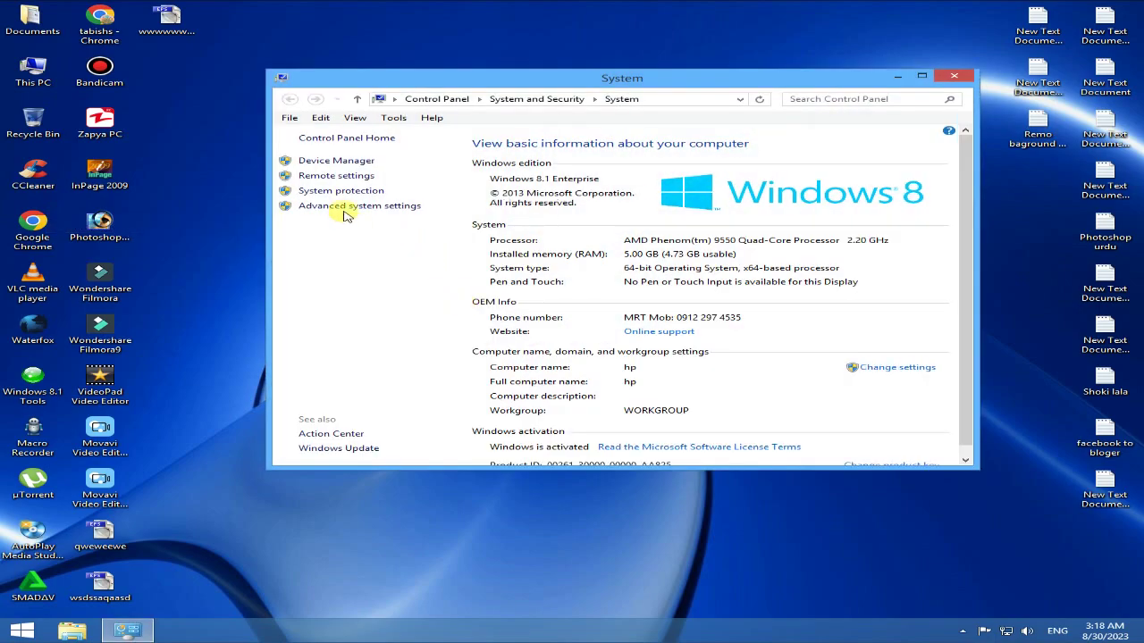
pyautogui.click(376, 207)
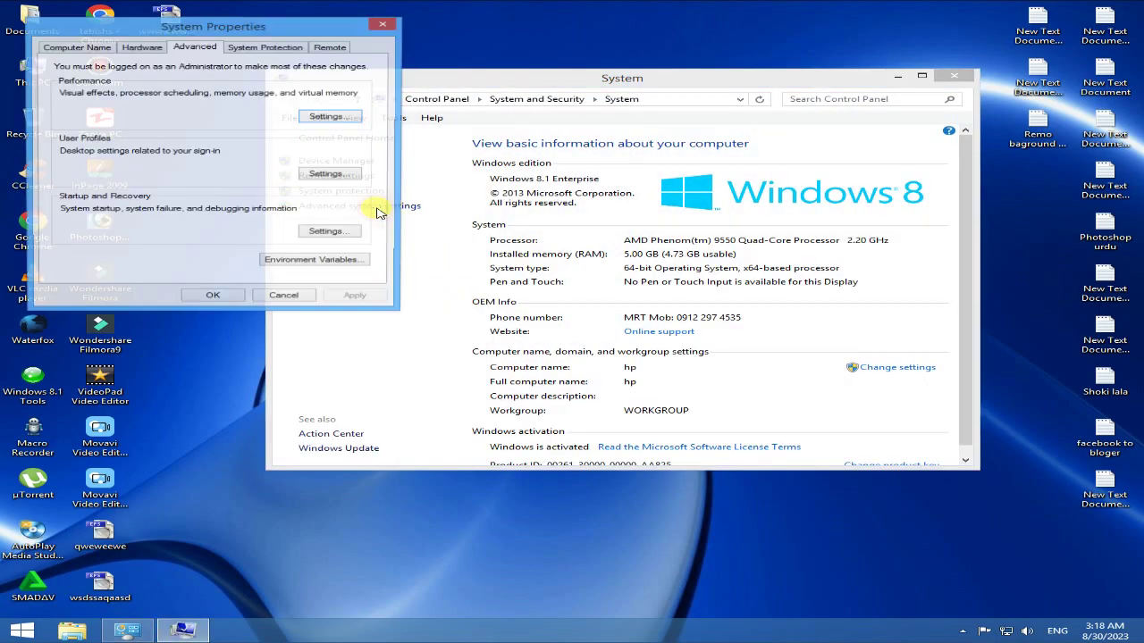
# Step: Limit the performance visual effects to Enable Peek, Save taskbar thumbnail previews, Show thumbnails instead of icons and Smooth edges of screen fonts, and apply them
pyautogui.moveTo(288, 27); pyautogui.dragTo(429, 19)
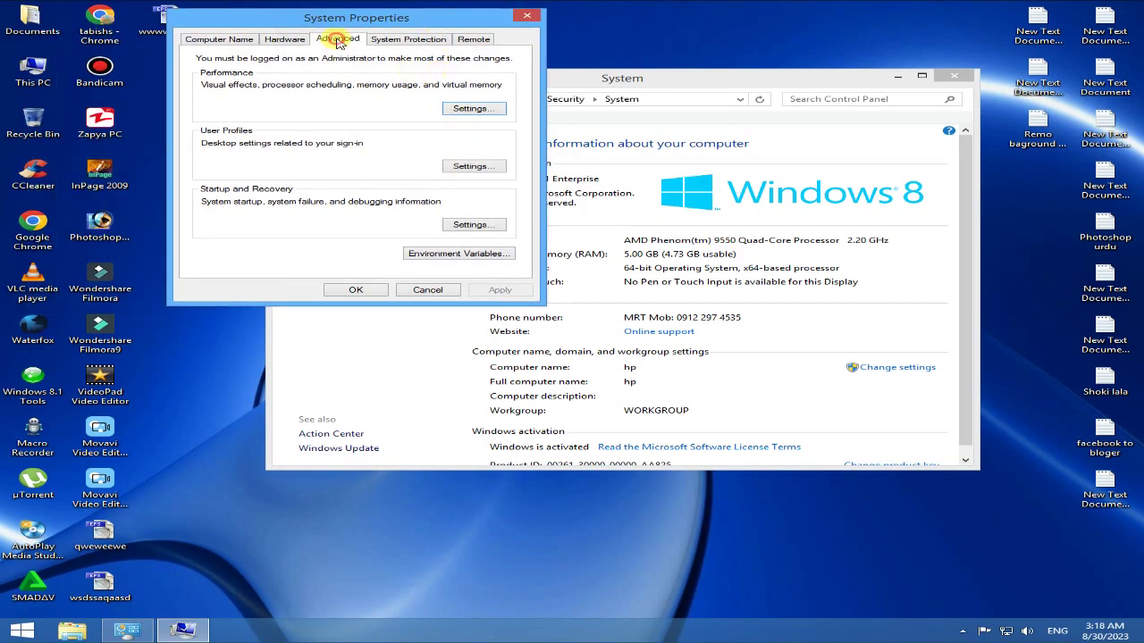
pyautogui.click(474, 112)
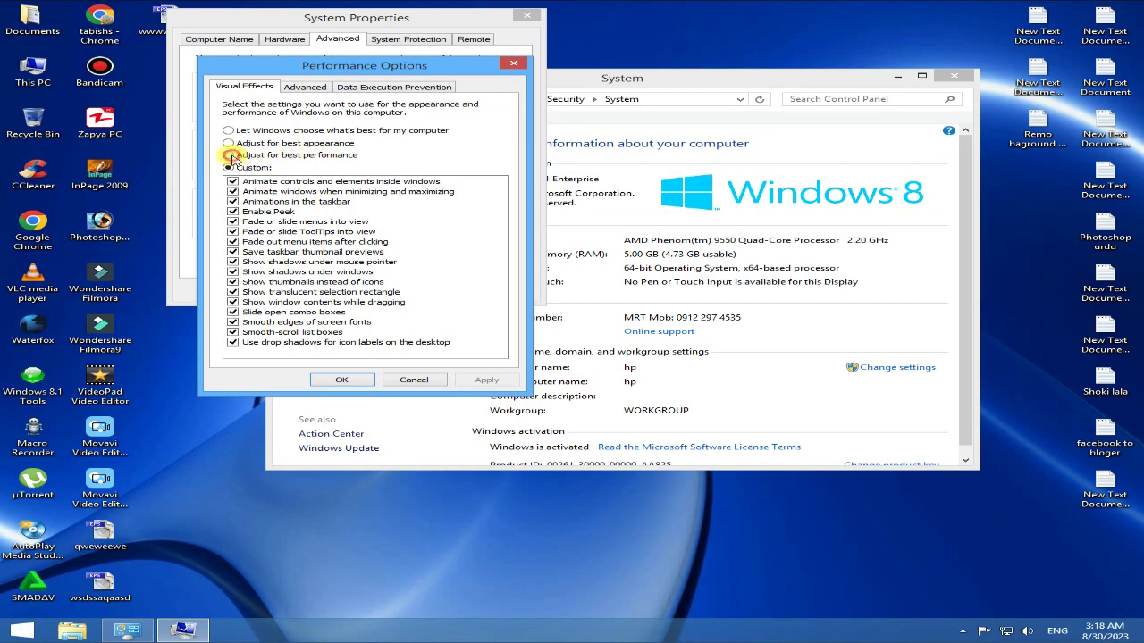
pyautogui.click(233, 212)
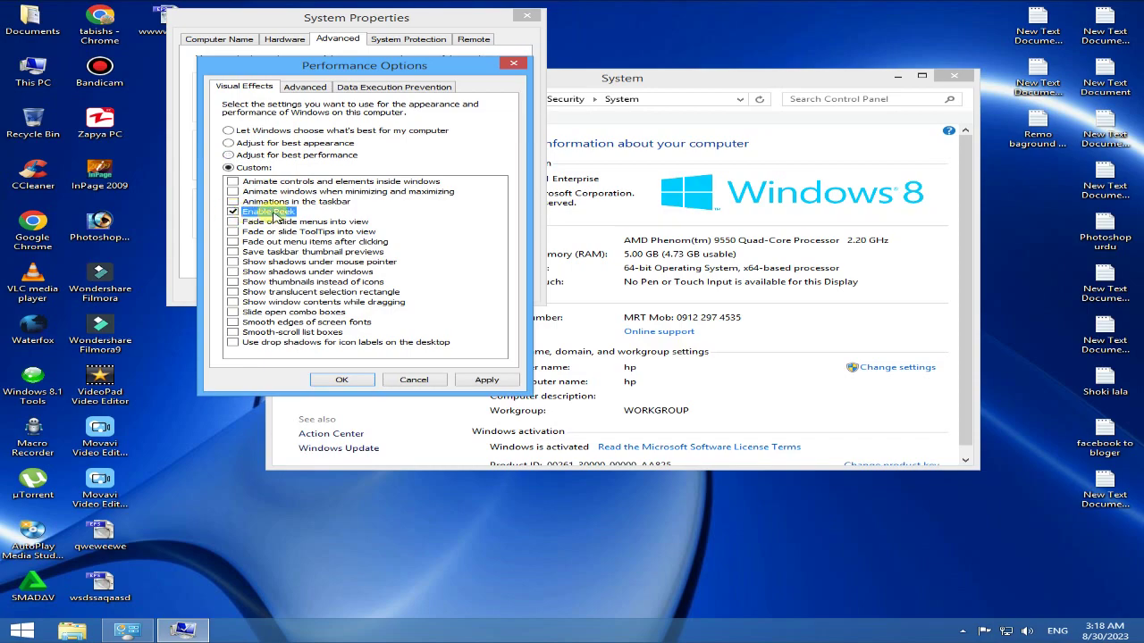
pyautogui.click(234, 252)
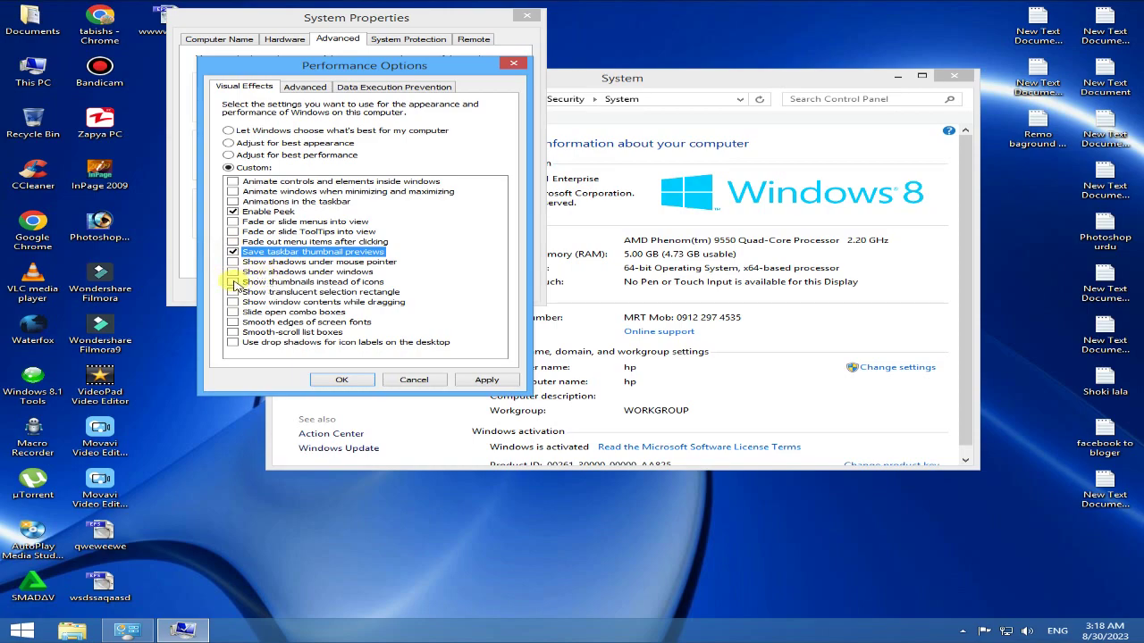
pyautogui.click(234, 282)
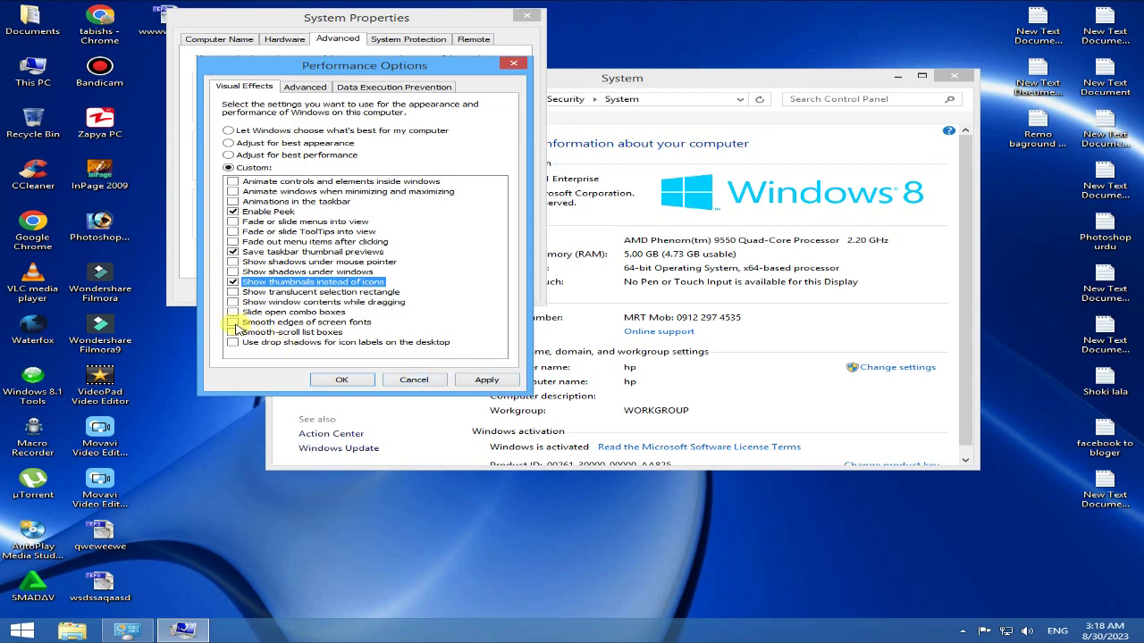
pyautogui.click(234, 322)
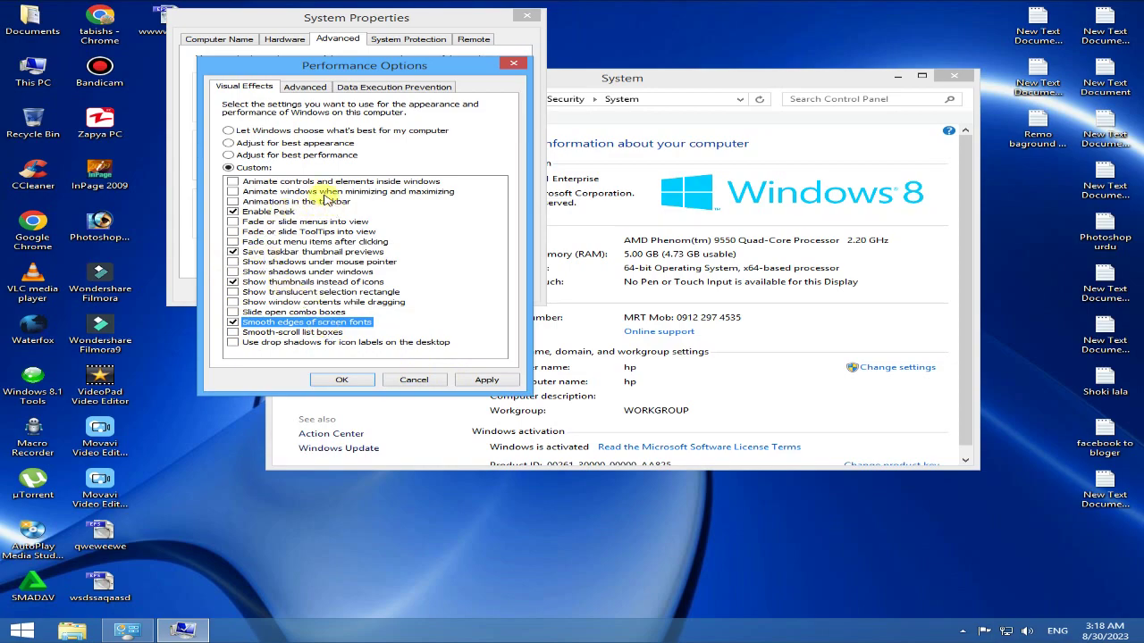
pyautogui.click(480, 380)
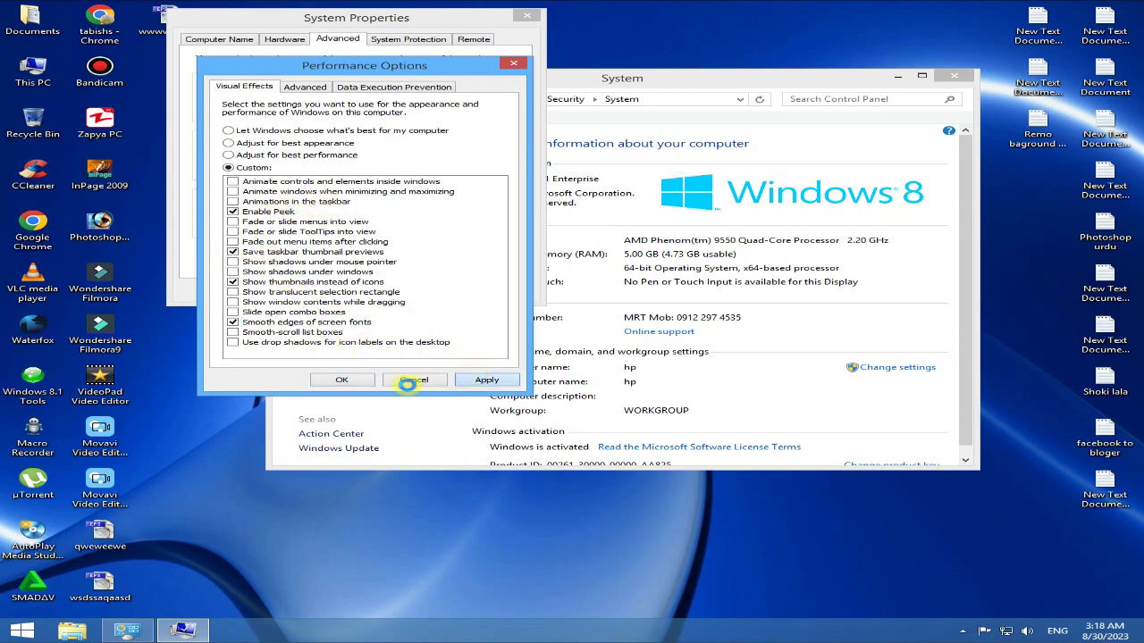
pyautogui.click(342, 380)
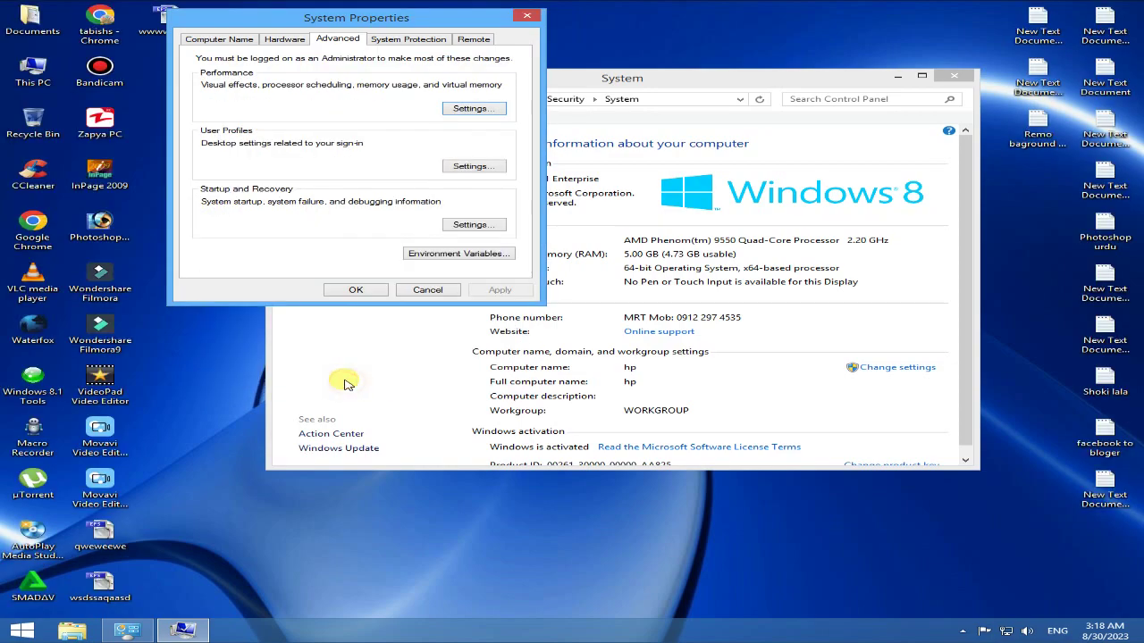
# Step: Confirm the system properties, close the System window and refresh the desktop
pyautogui.click(354, 290)
pyautogui.click(953, 78)
pyautogui.rightClick(434, 149)
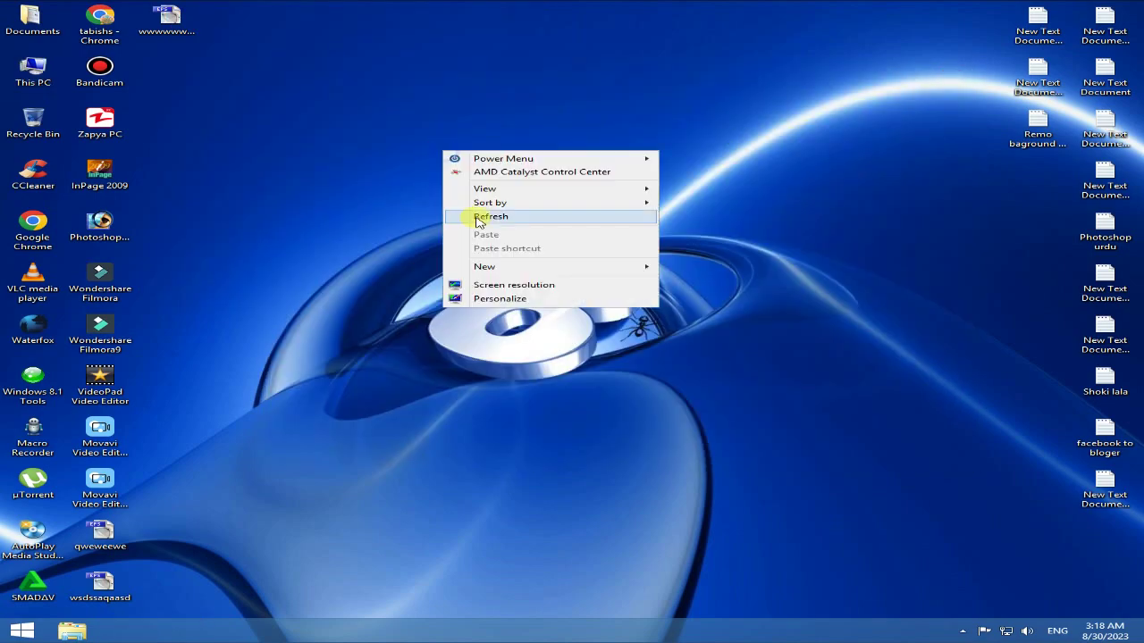
pyautogui.click(465, 217)
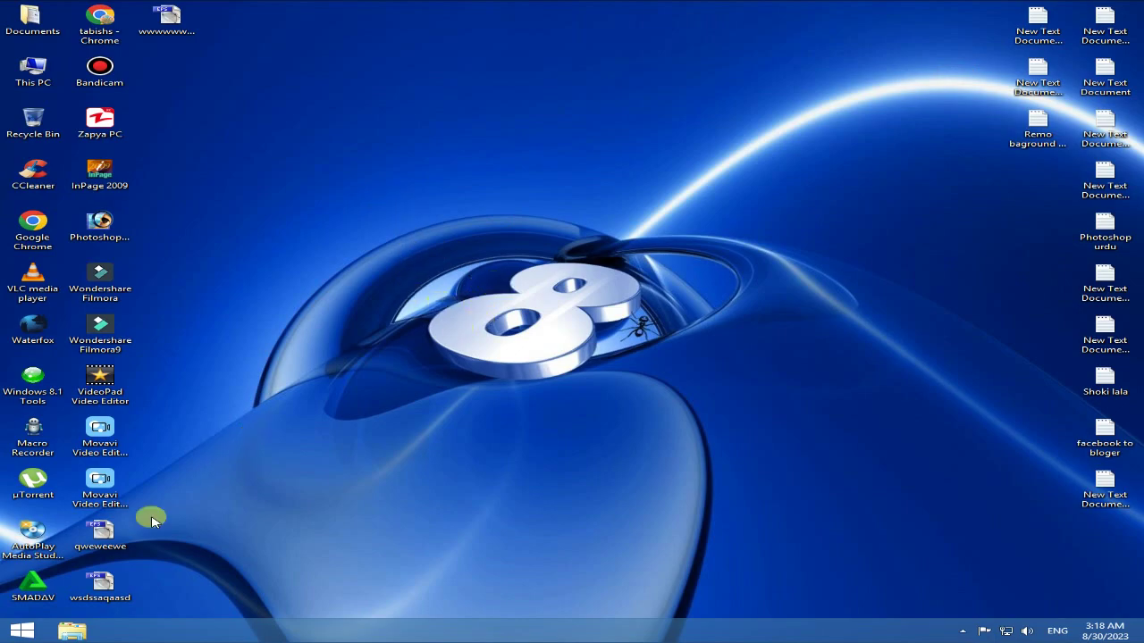
# Step: Open Services from the Administrative Tools in the System and Security section of Control Panel
pyautogui.click(24, 632)
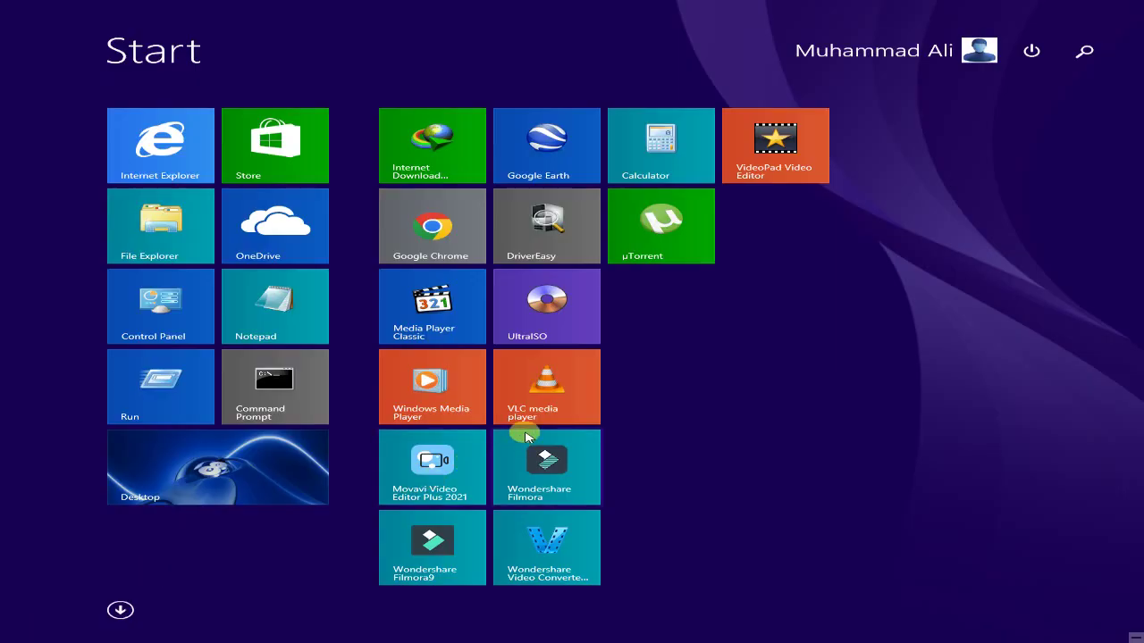
pyautogui.click(195, 292)
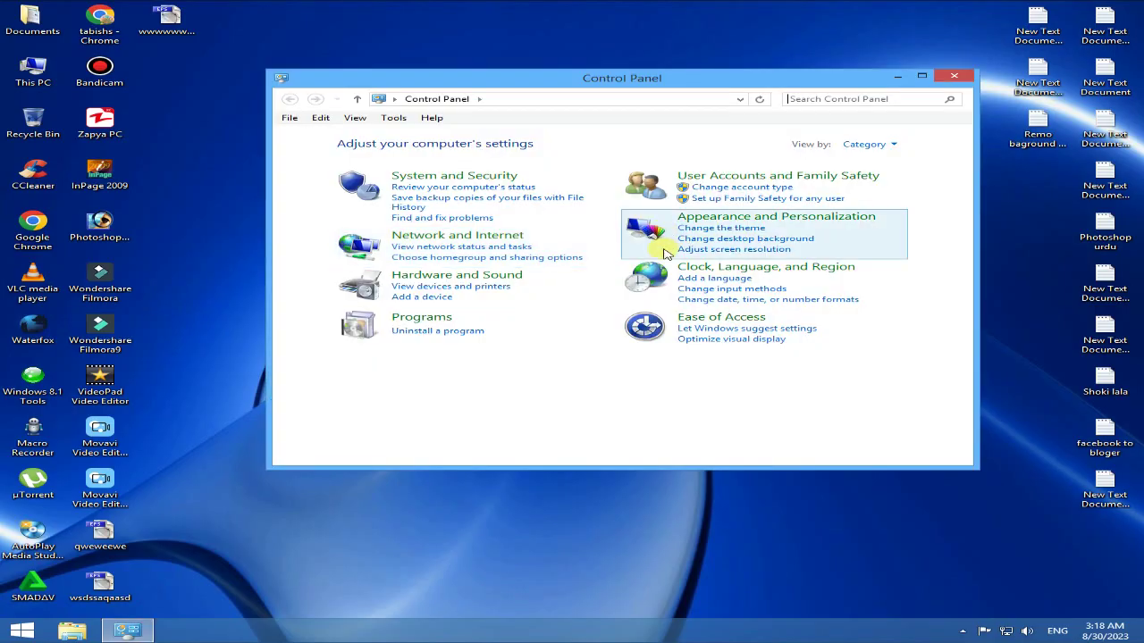
pyautogui.click(469, 178)
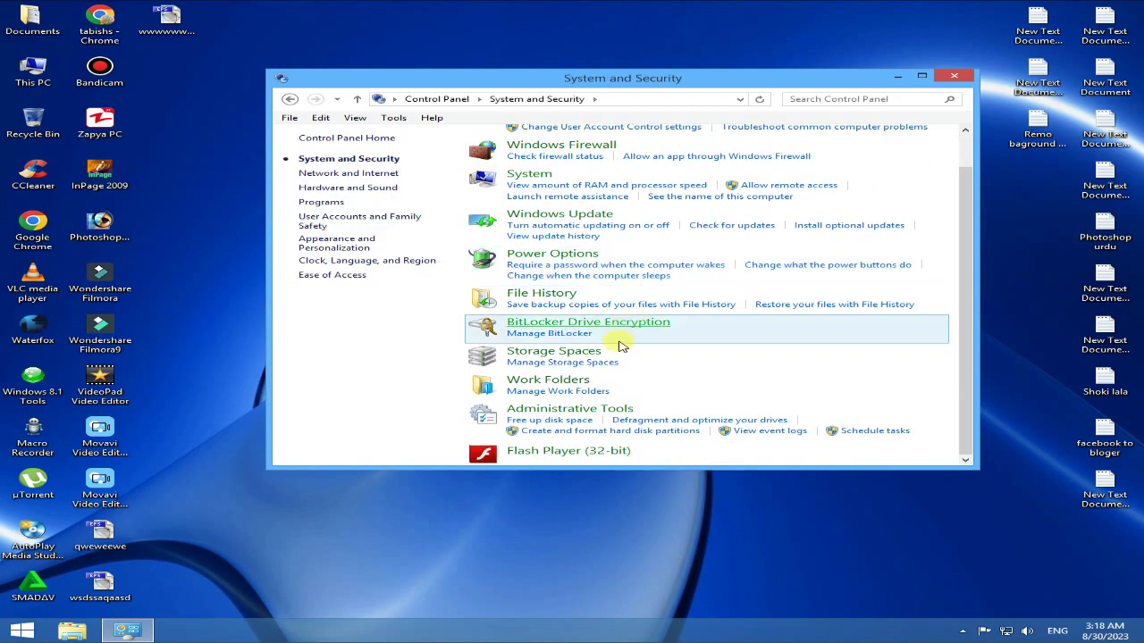
pyautogui.click(592, 413)
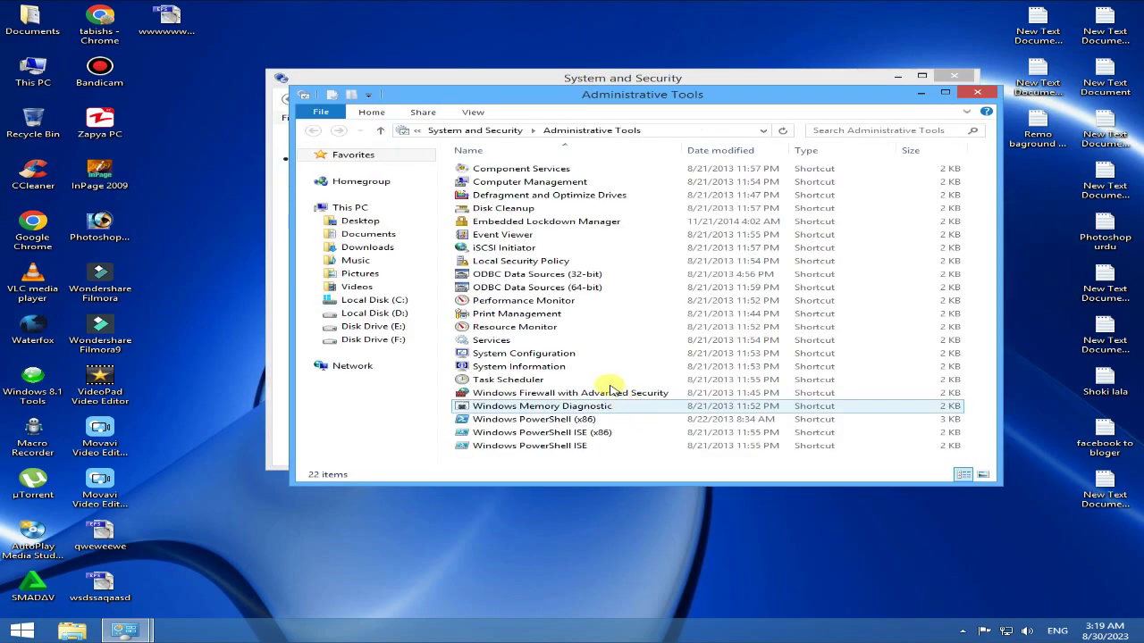
pyautogui.doubleClick(500, 342)
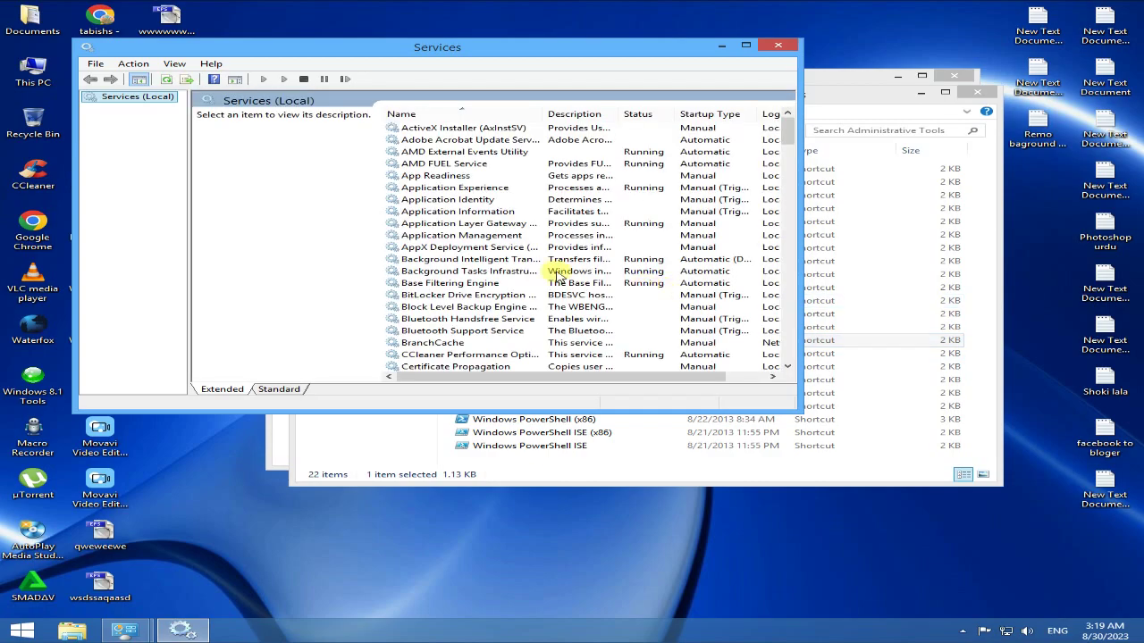
# Step: Locate the Windows Update service in the list of local services
pyautogui.click(439, 211)
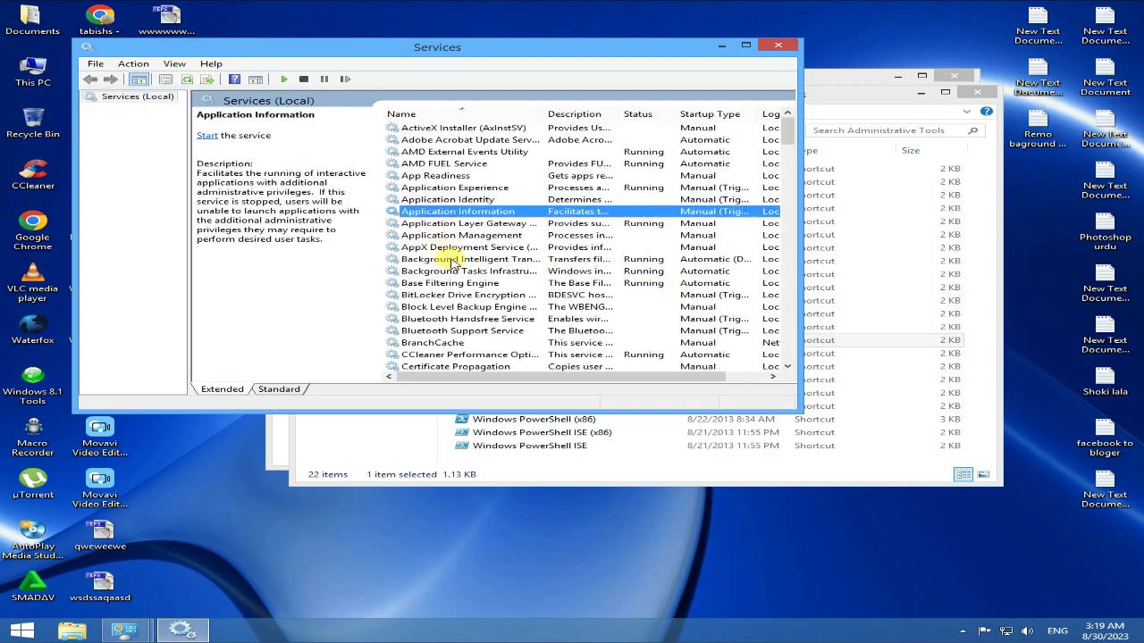
pyautogui.click(453, 260)
pyautogui.click(446, 282)
pyautogui.click(456, 247)
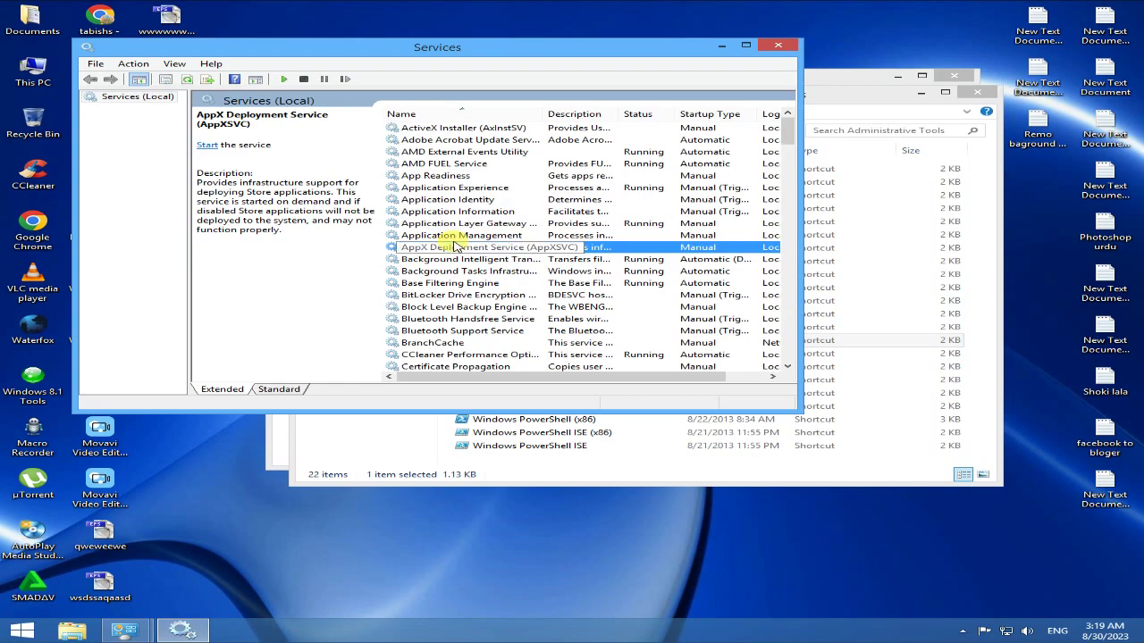
pyautogui.press('w')
pyautogui.press('Down')
pyautogui.click(467, 295)
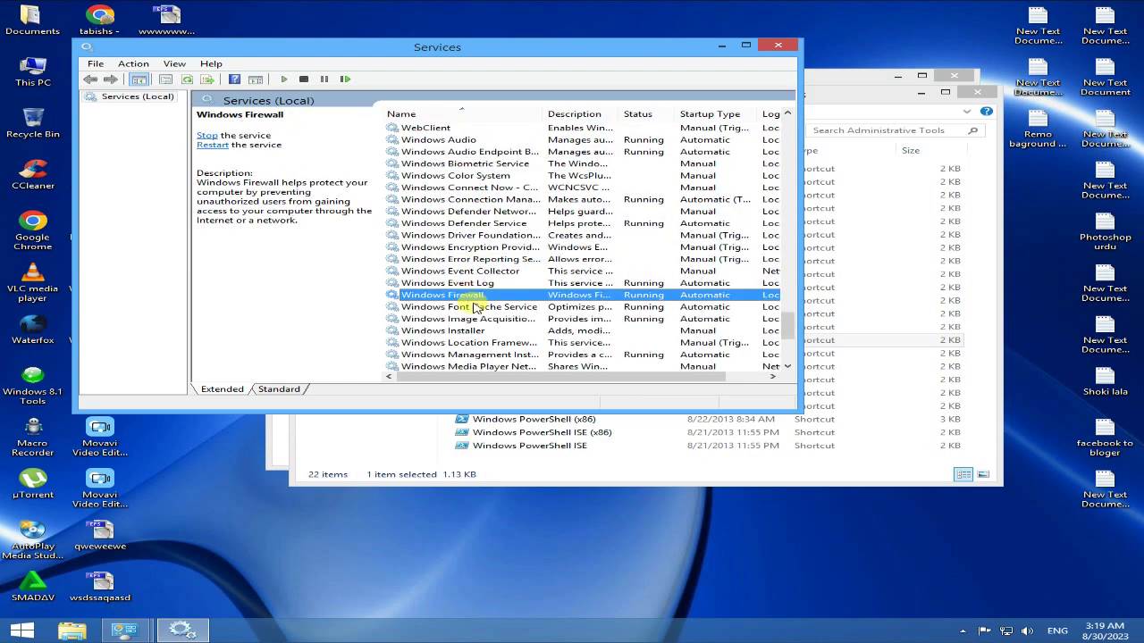
pyautogui.click(486, 307)
pyautogui.press('Down')
pyautogui.press('Down')
pyautogui.press('Down')
pyautogui.press('Down')
pyautogui.press('Down')
pyautogui.scroll(-5, 485, 306)
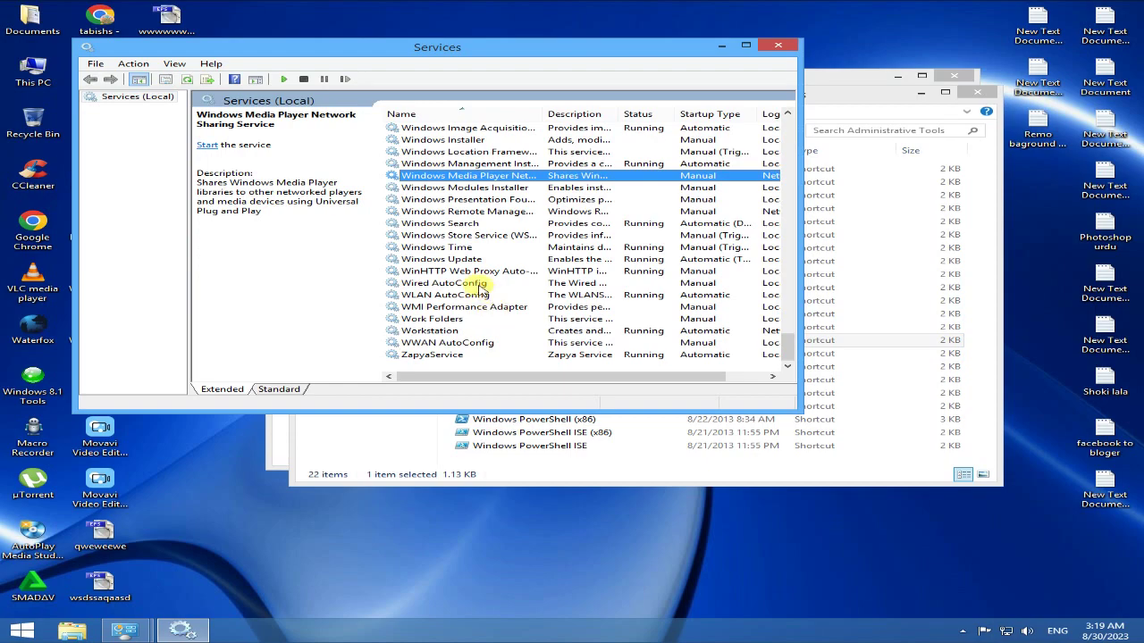
pyautogui.click(420, 260)
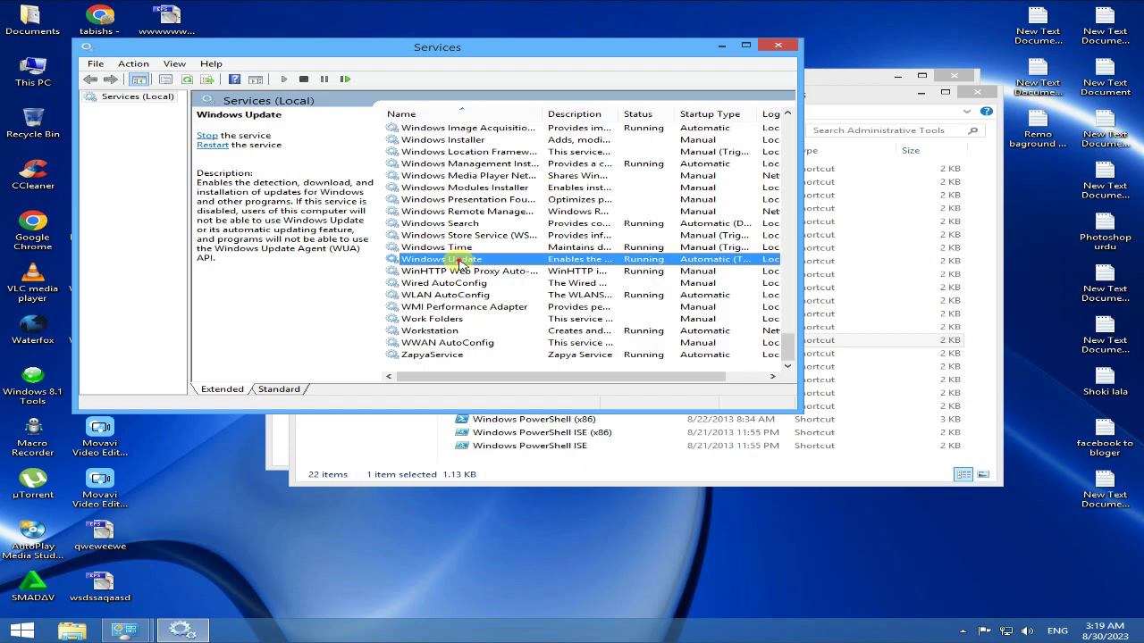
# Step: Set the Windows Update service's startup type to Disabled, apply it and stop the service
pyautogui.doubleClick(460, 260)
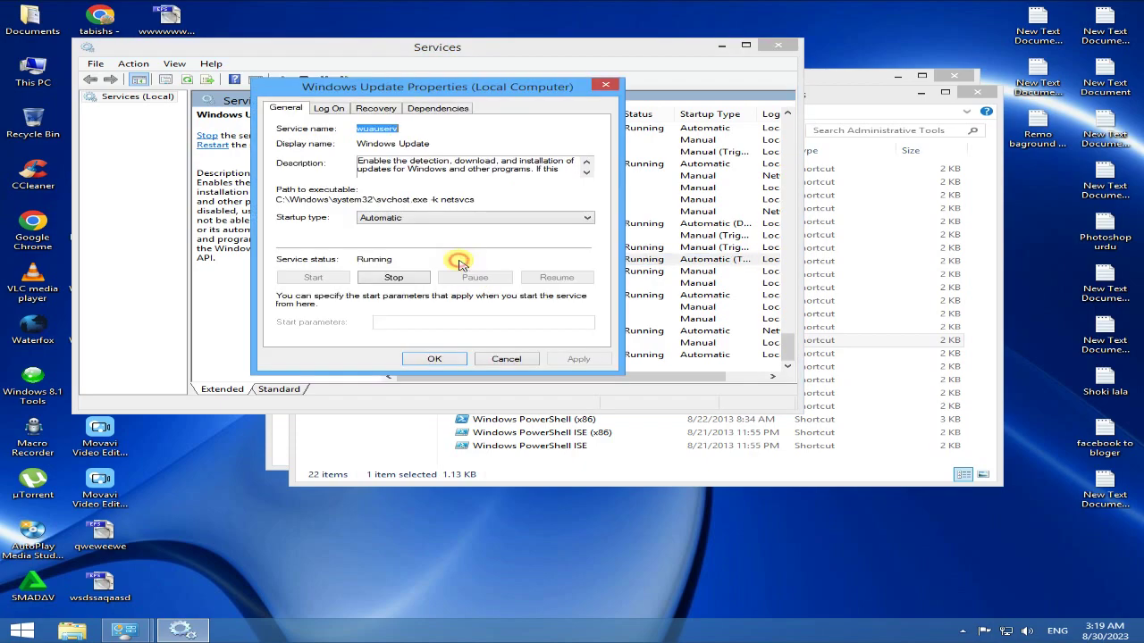
pyautogui.click(416, 221)
pyautogui.click(390, 254)
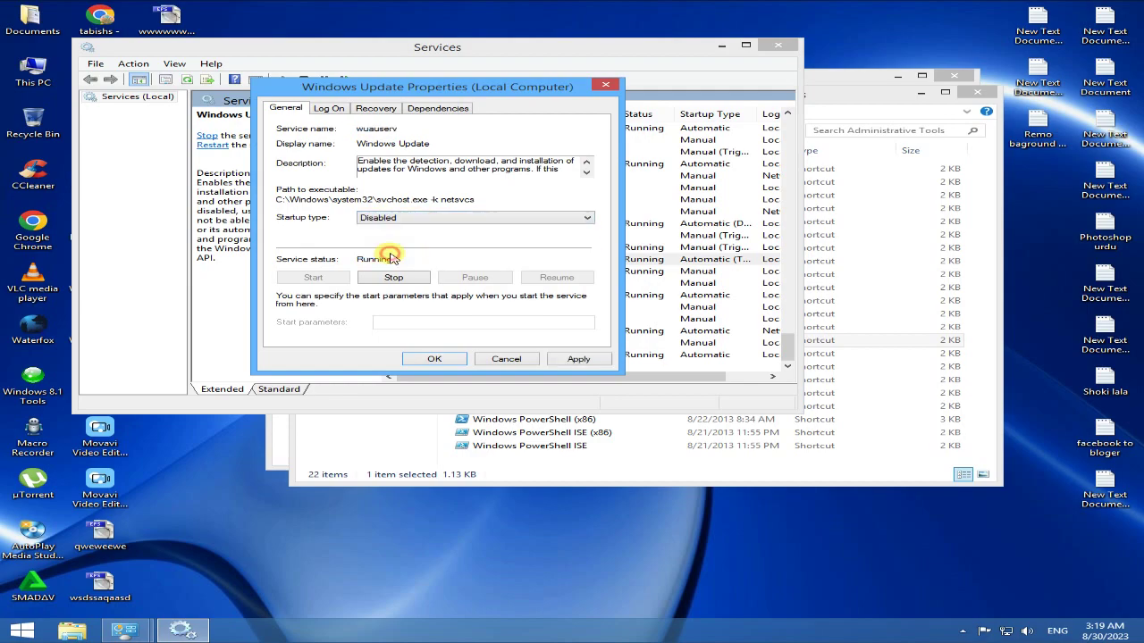
pyautogui.click(578, 359)
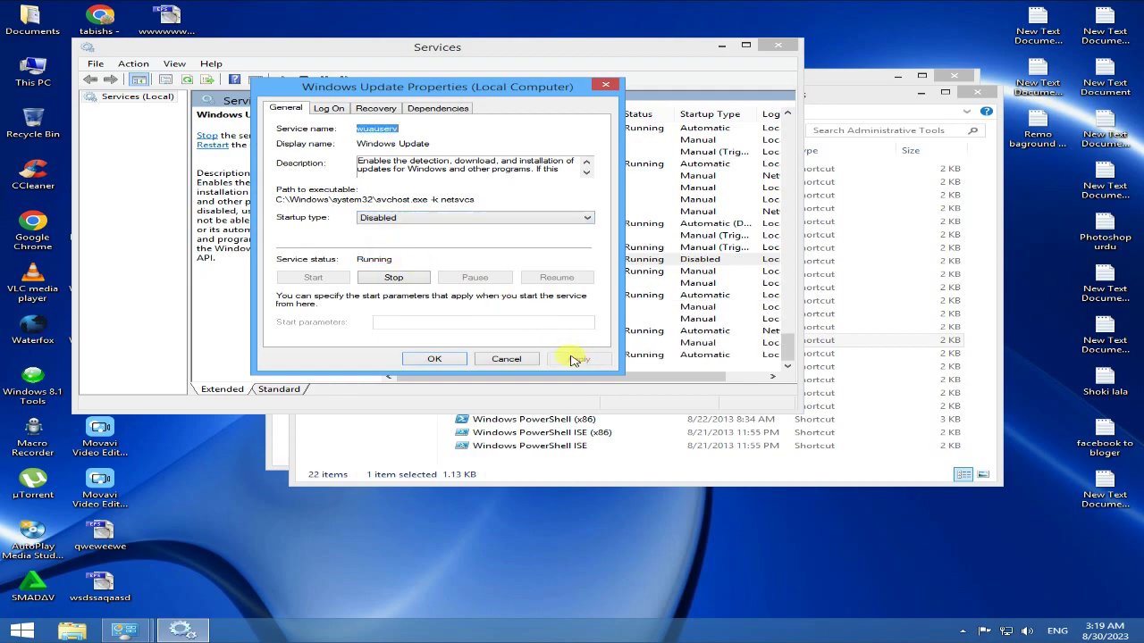
pyautogui.click(393, 279)
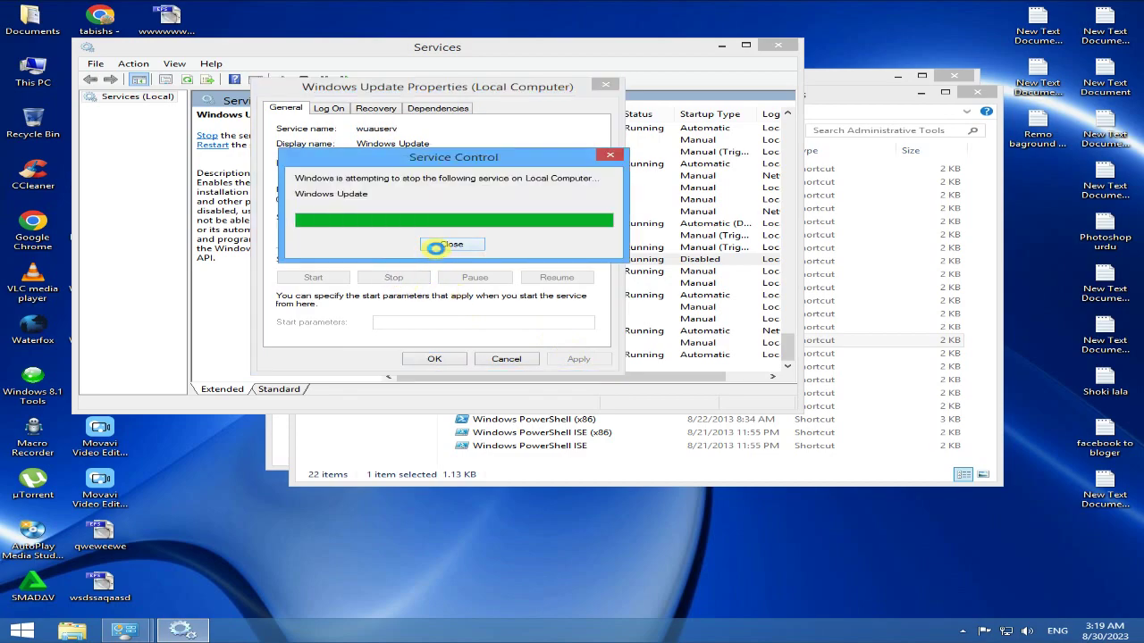
pyautogui.click(436, 358)
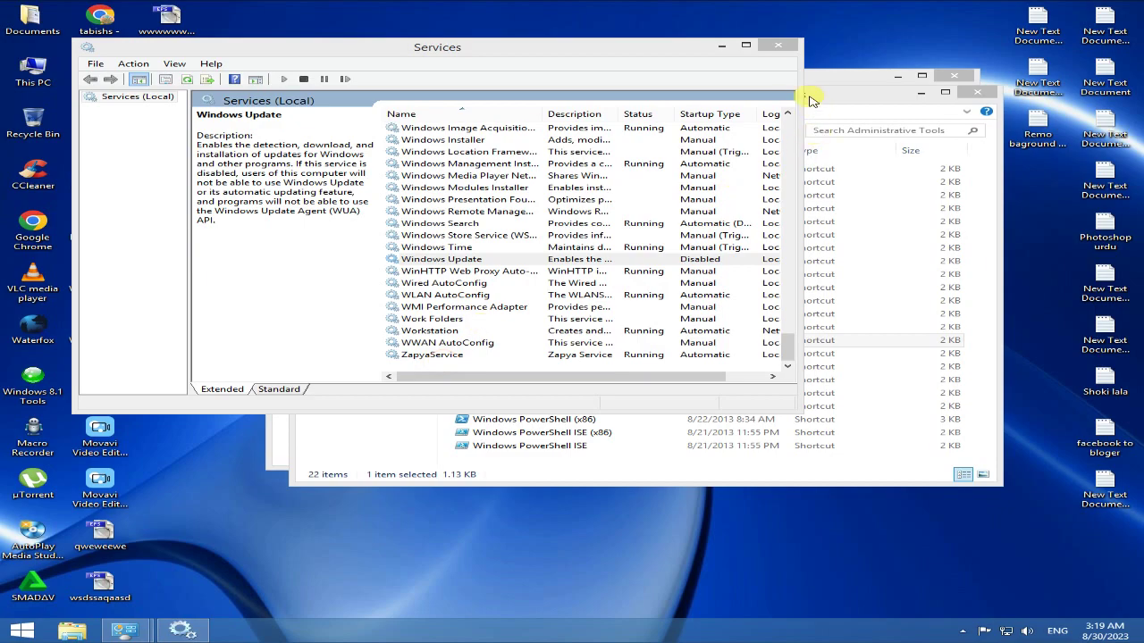
# Step: Close the Services, Administrative Tools and System and Security windows
pyautogui.click(777, 46)
pyautogui.click(992, 93)
pyautogui.click(948, 75)
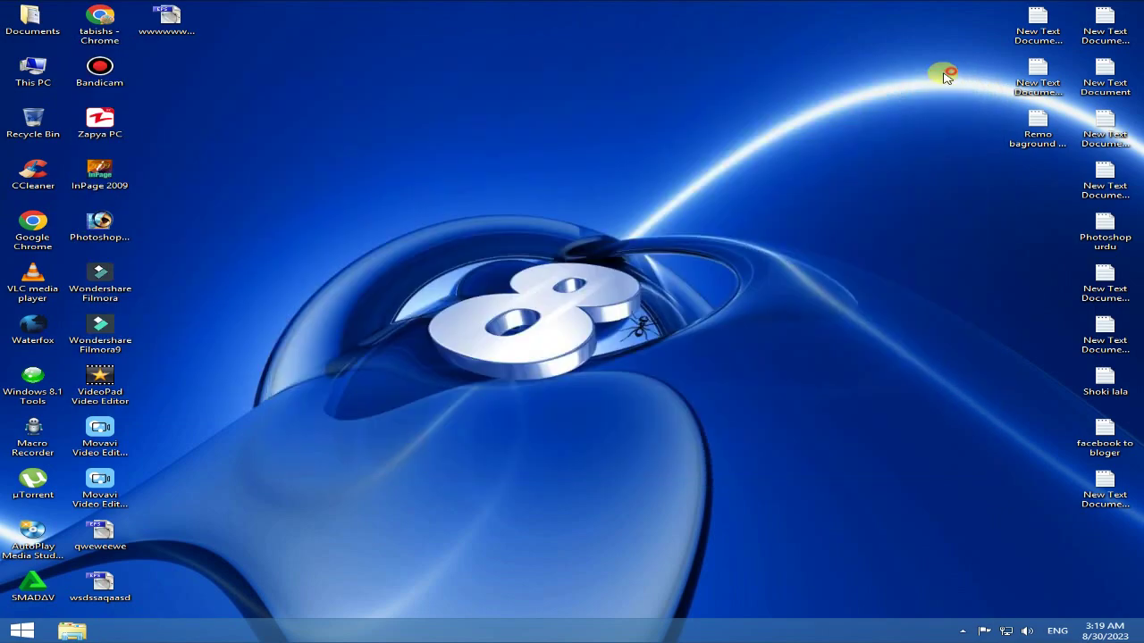
# Step: Refresh the desktop four times
pyautogui.rightClick(352, 138)
pyautogui.click(427, 206)
pyautogui.rightClick(369, 184)
pyautogui.click(438, 253)
pyautogui.rightClick(398, 224)
pyautogui.click(500, 289)
pyautogui.rightClick(435, 231)
pyautogui.click(498, 296)
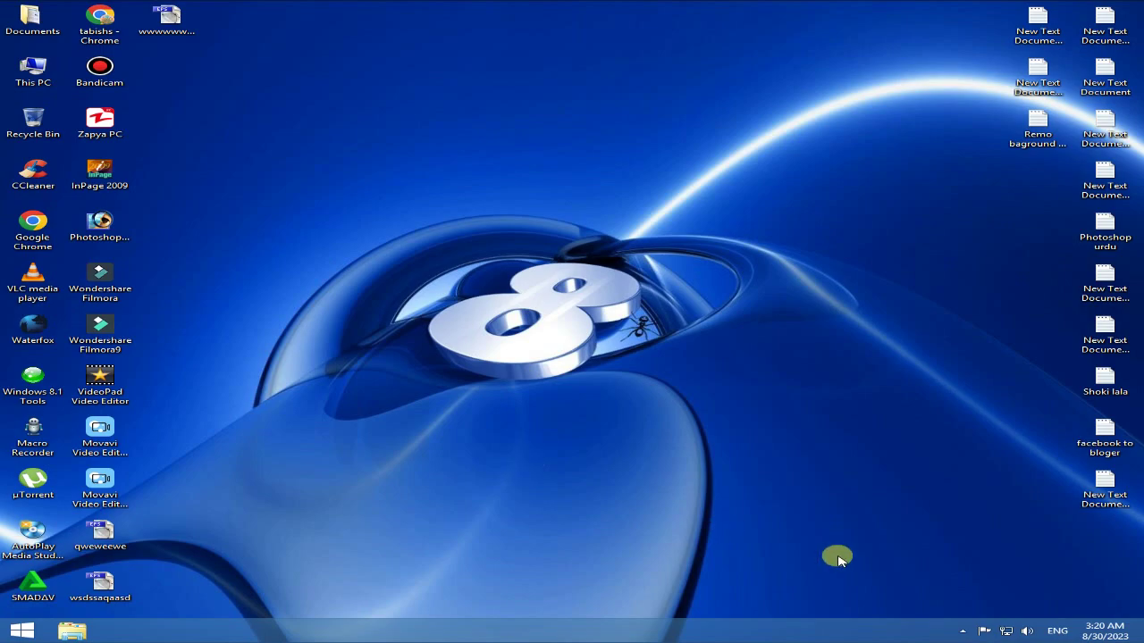
# Step: Open Task Manager and display its detailed view
pyautogui.click(964, 632)
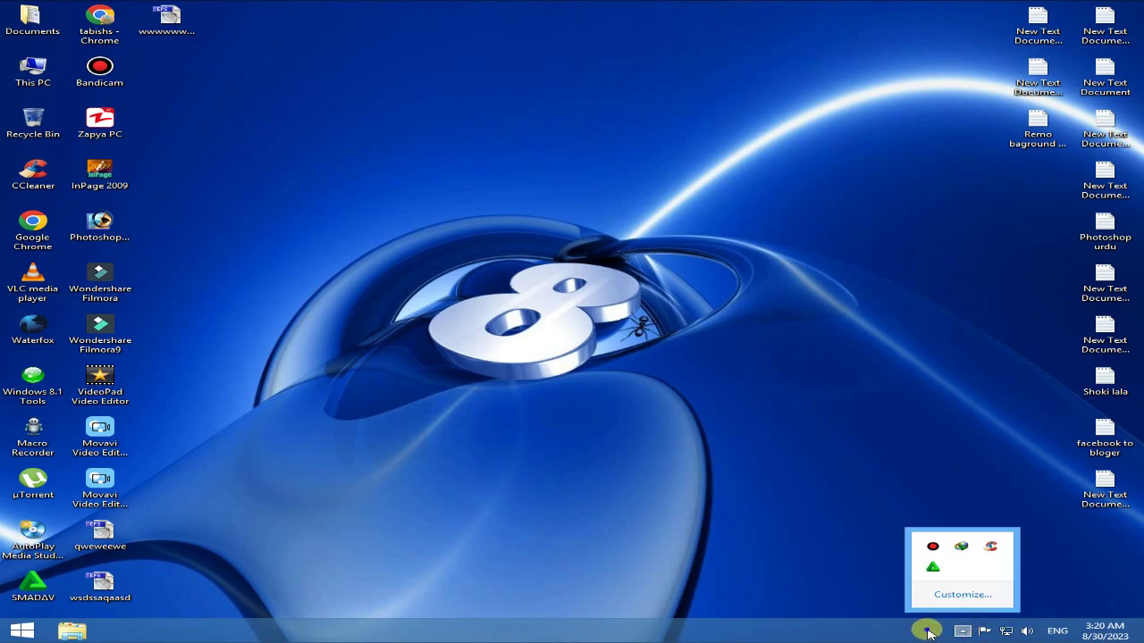
pyautogui.rightClick(927, 630)
pyautogui.click(992, 587)
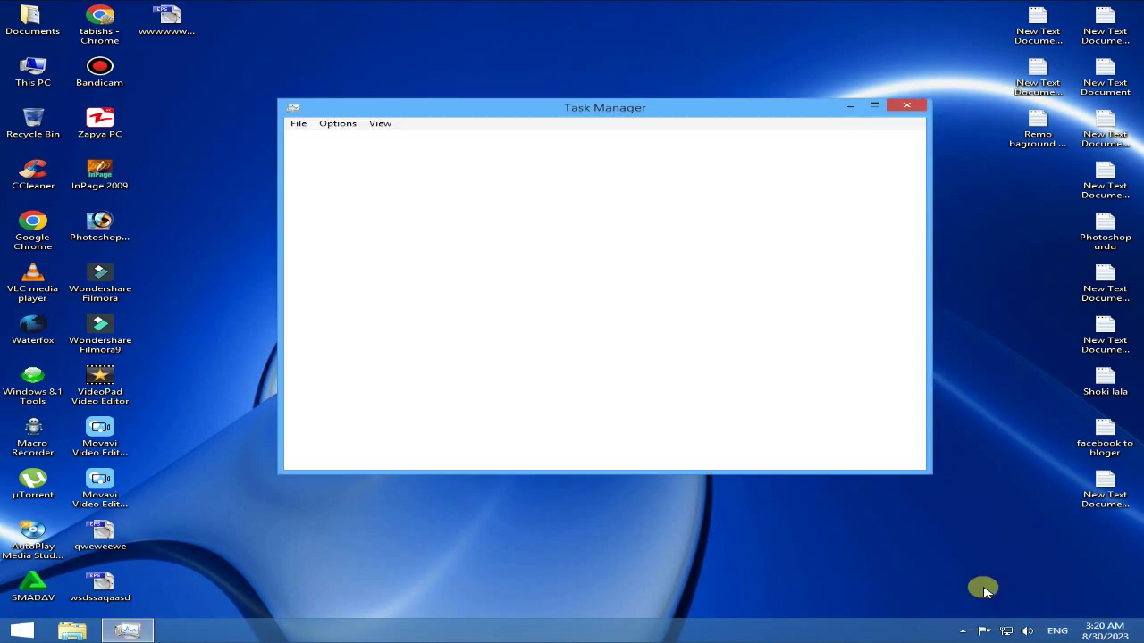
pyautogui.moveTo(543, 107); pyautogui.dragTo(505, 81)
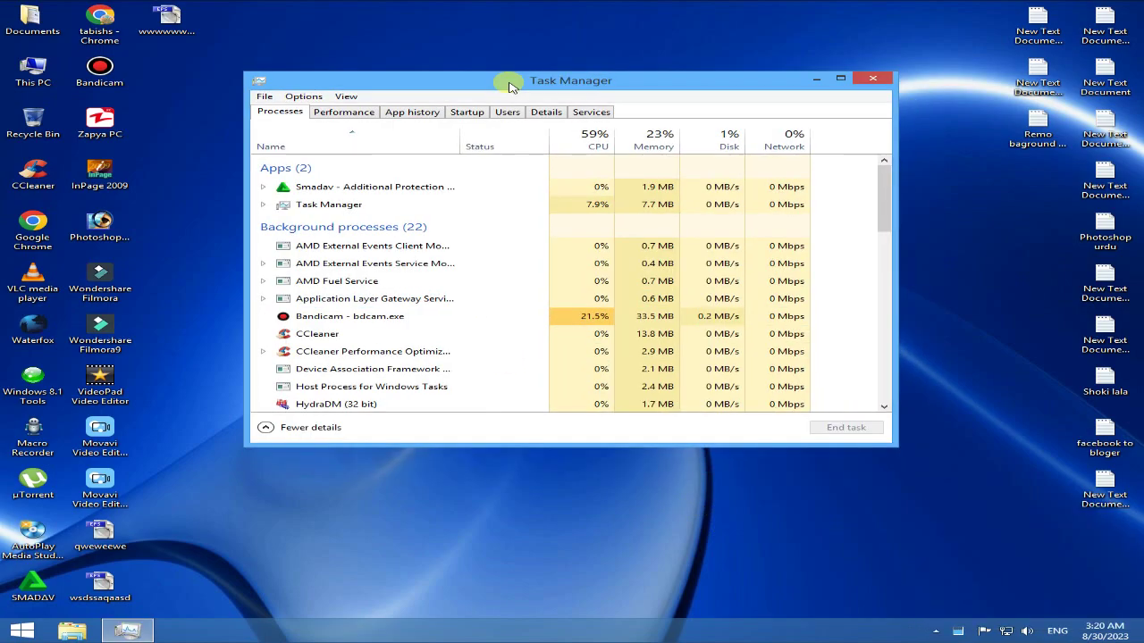
pyautogui.click(266, 429)
pyautogui.moveTo(437, 86); pyautogui.dragTo(479, 97)
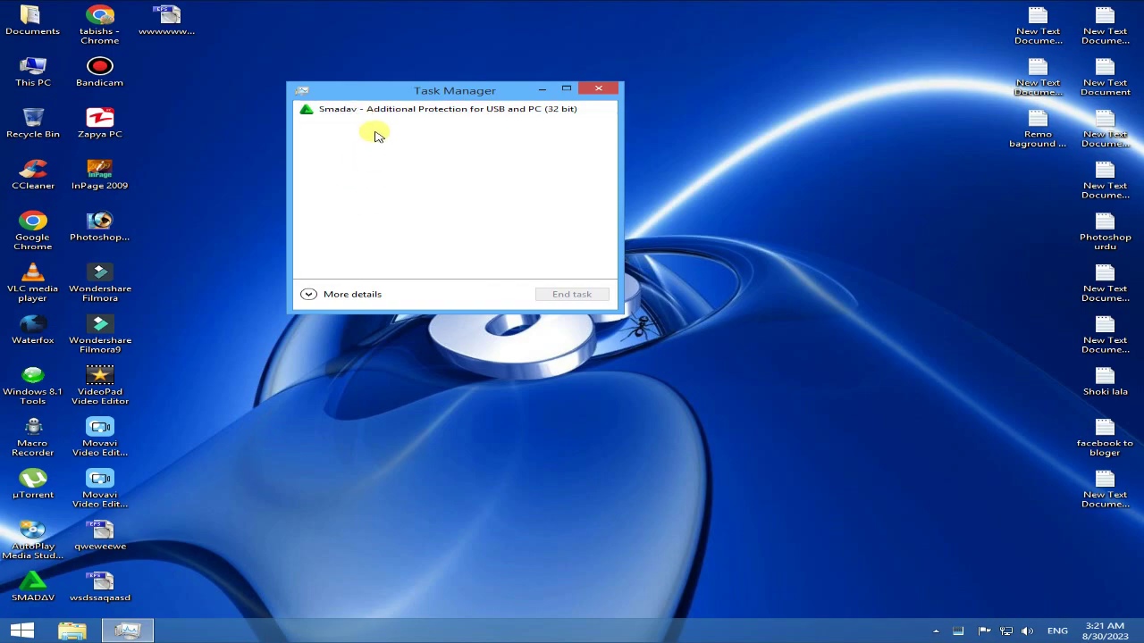
pyautogui.click(310, 295)
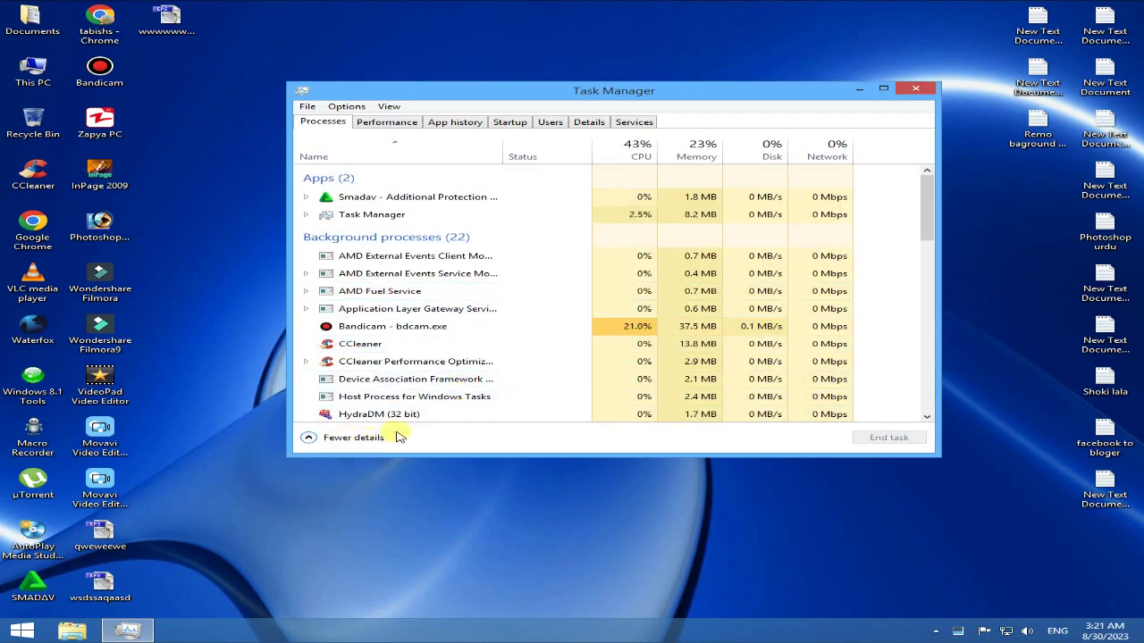
# Step: Disable µTorrent in Task Manager's list of startup programs
pyautogui.click(511, 122)
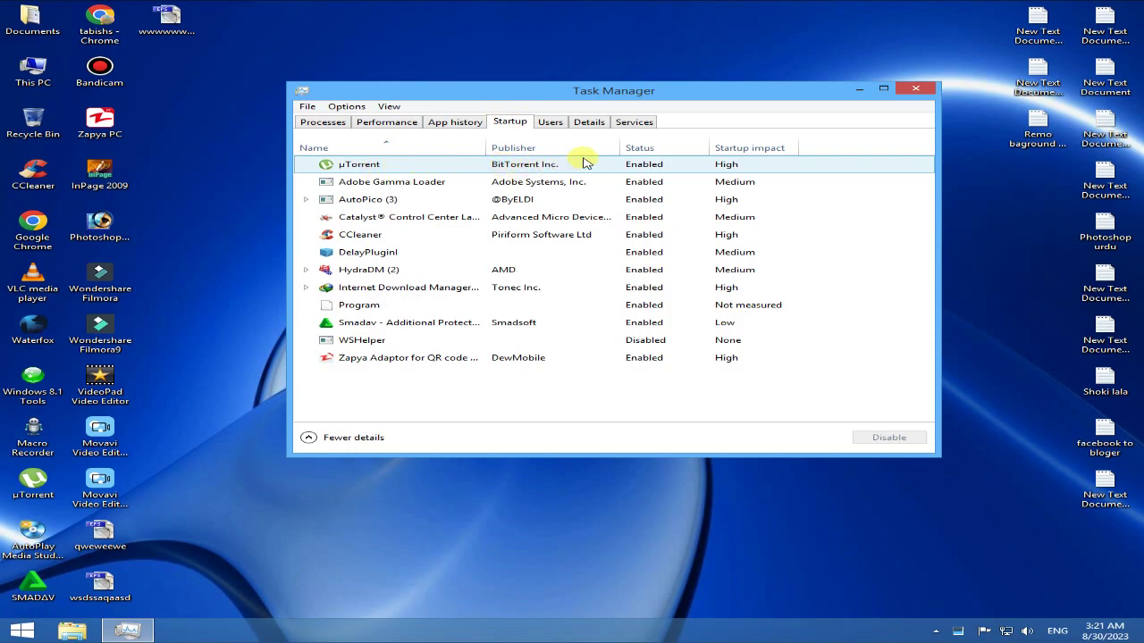
pyautogui.click(645, 166)
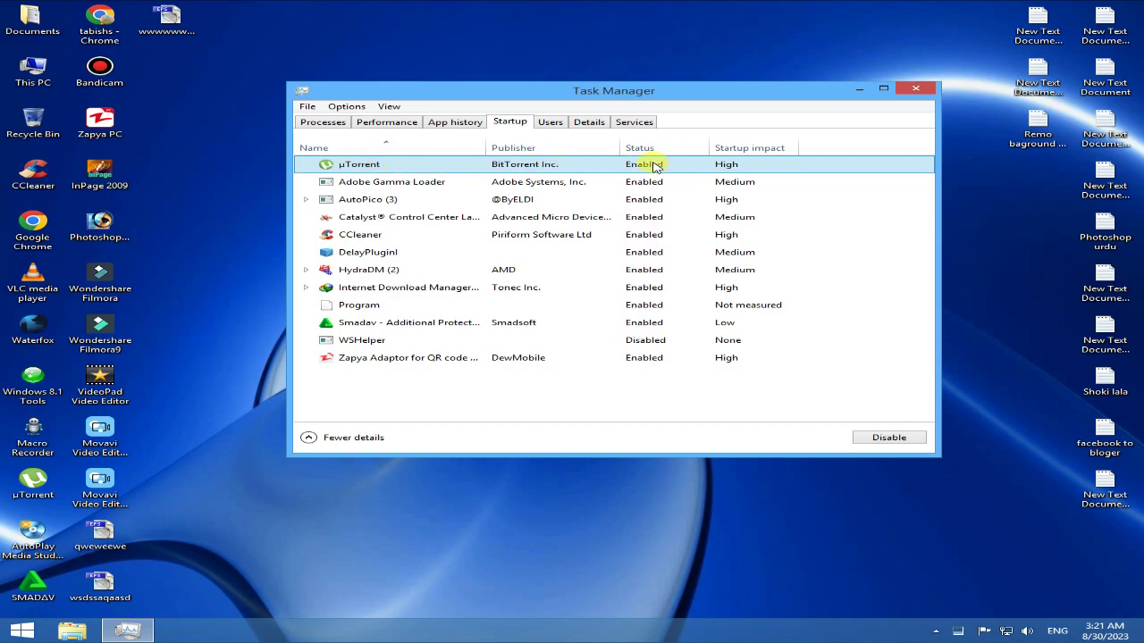
pyautogui.click(887, 437)
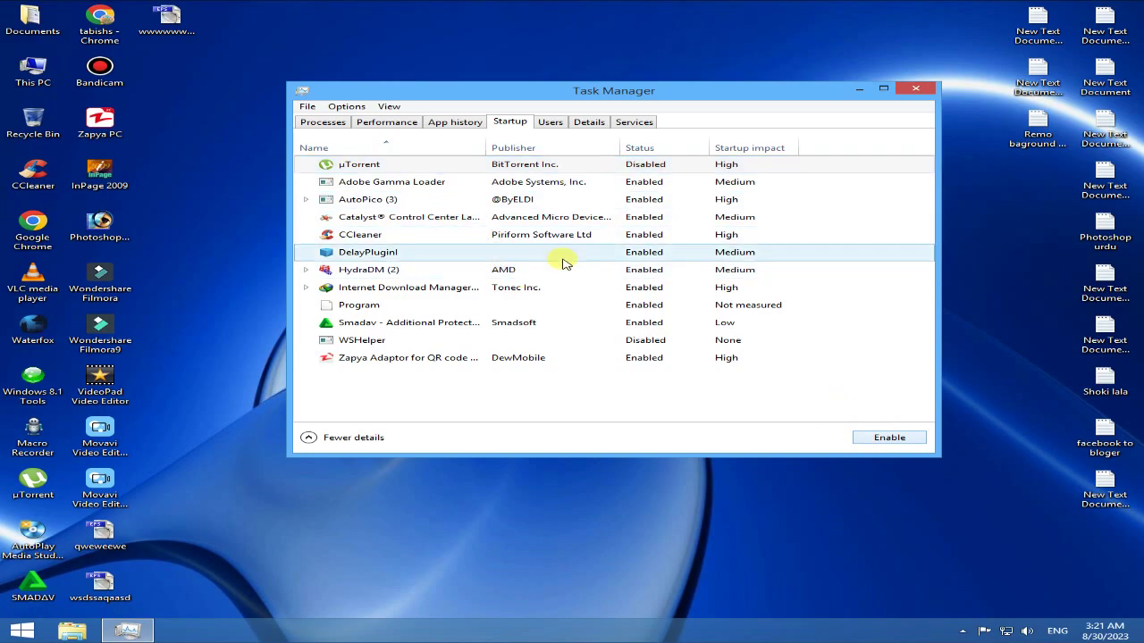
# Step: Disable the Internet Download Manager and Zapya Adaptor for QR code startup entries and close Task Manager
pyautogui.click(649, 290)
pyautogui.click(888, 438)
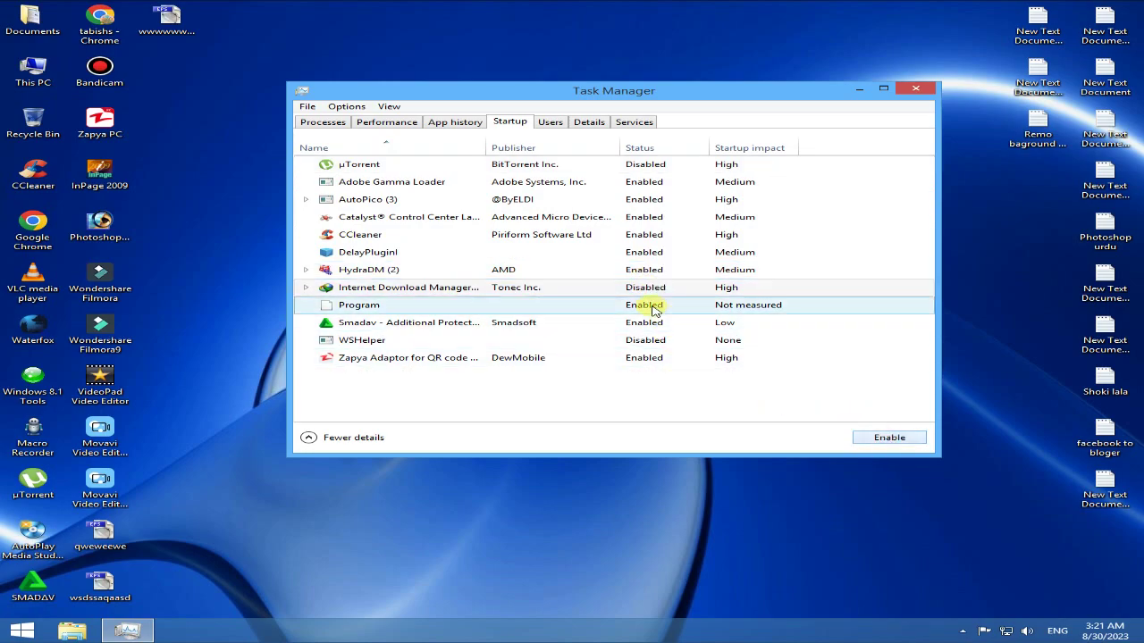
pyautogui.click(645, 360)
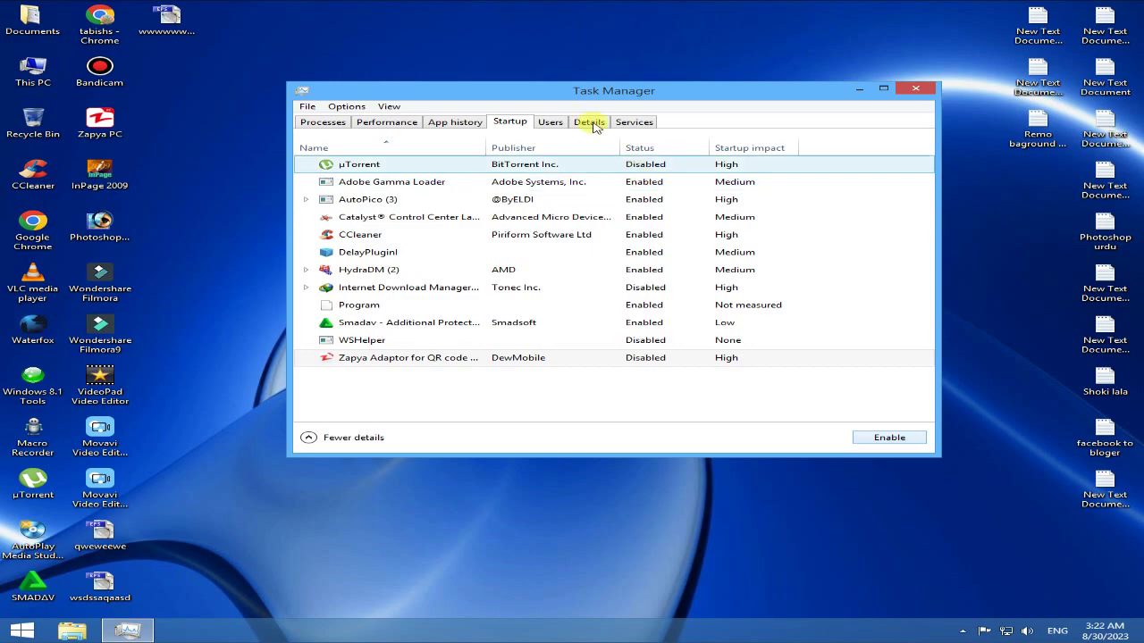
pyautogui.click(920, 93)
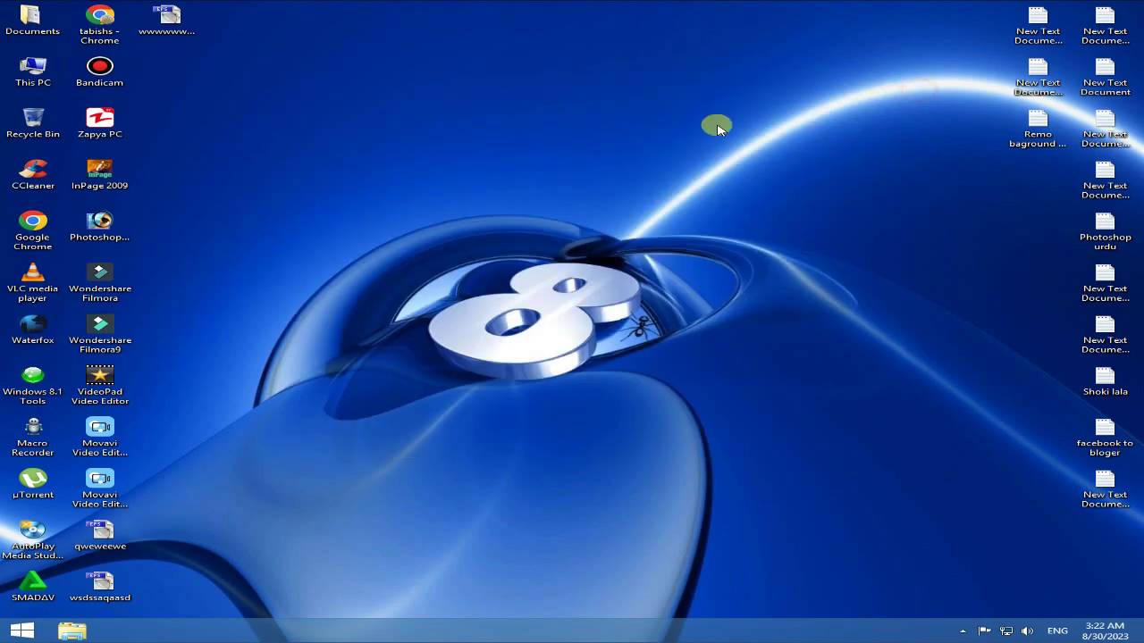
# Step: Refresh the desktop three times
pyautogui.rightClick(404, 164)
pyautogui.click(469, 229)
pyautogui.rightClick(424, 214)
pyautogui.click(480, 281)
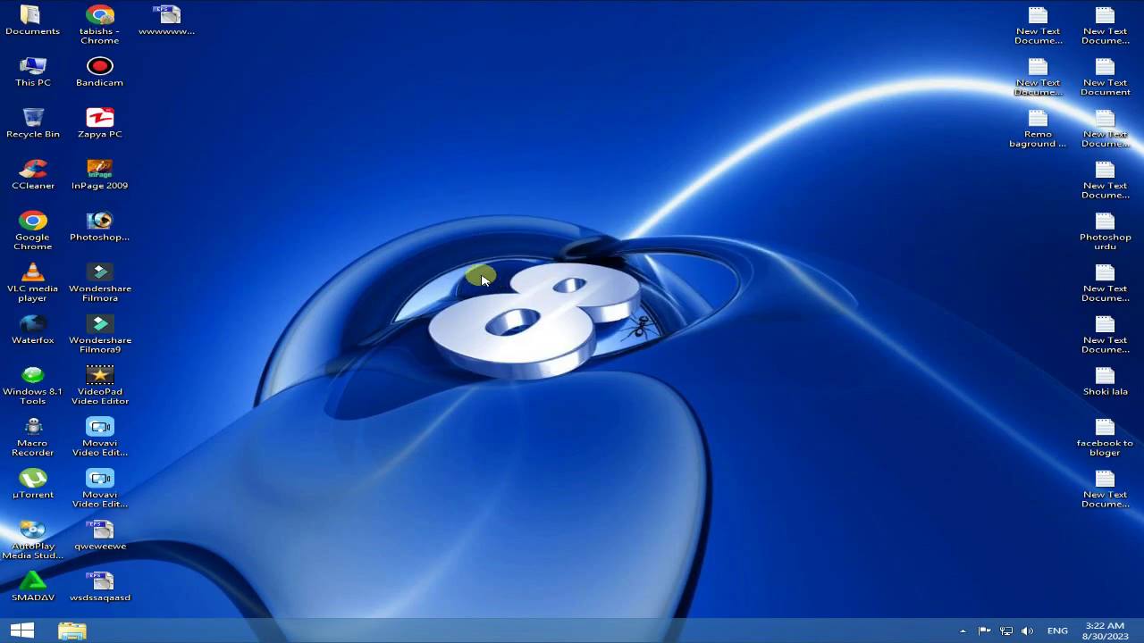
pyautogui.rightClick(426, 219)
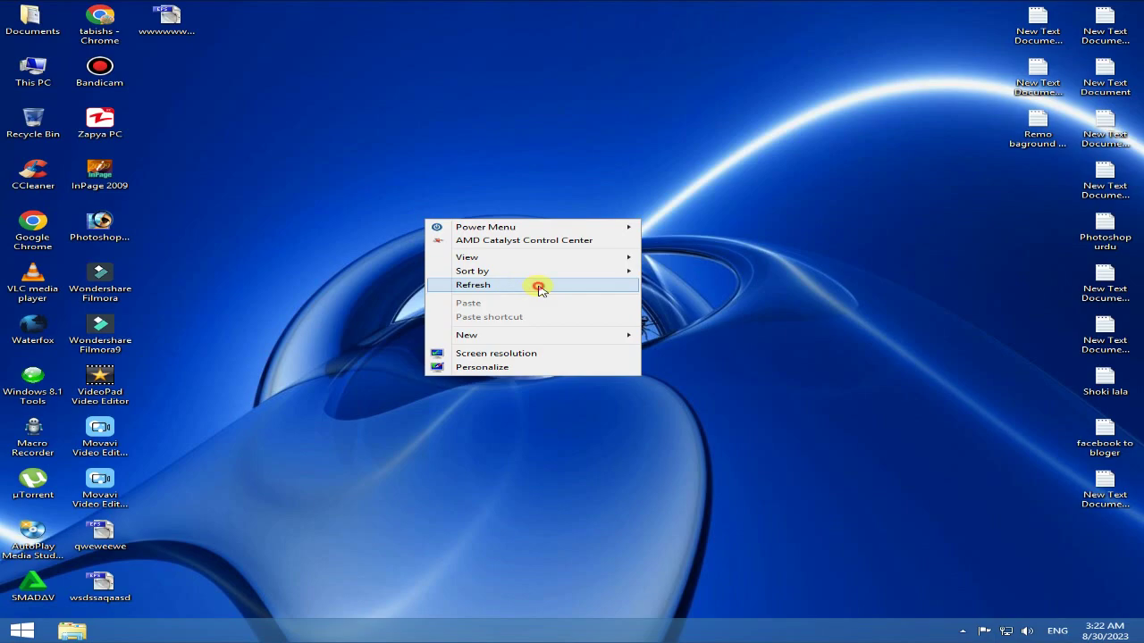
pyautogui.click(539, 286)
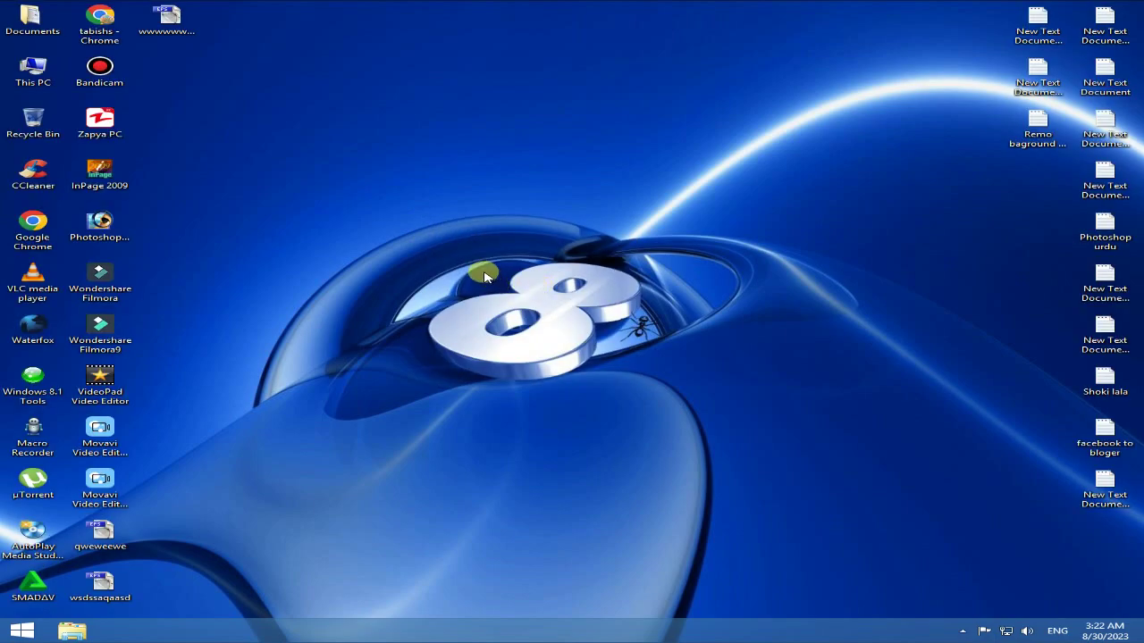